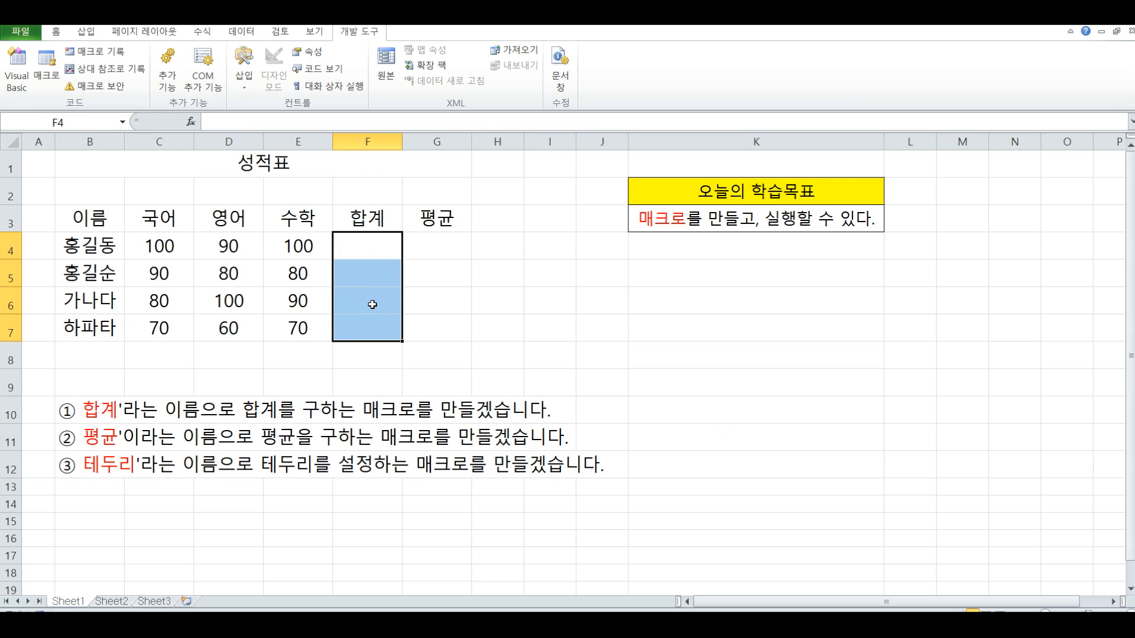
pyautogui.click(368, 247)
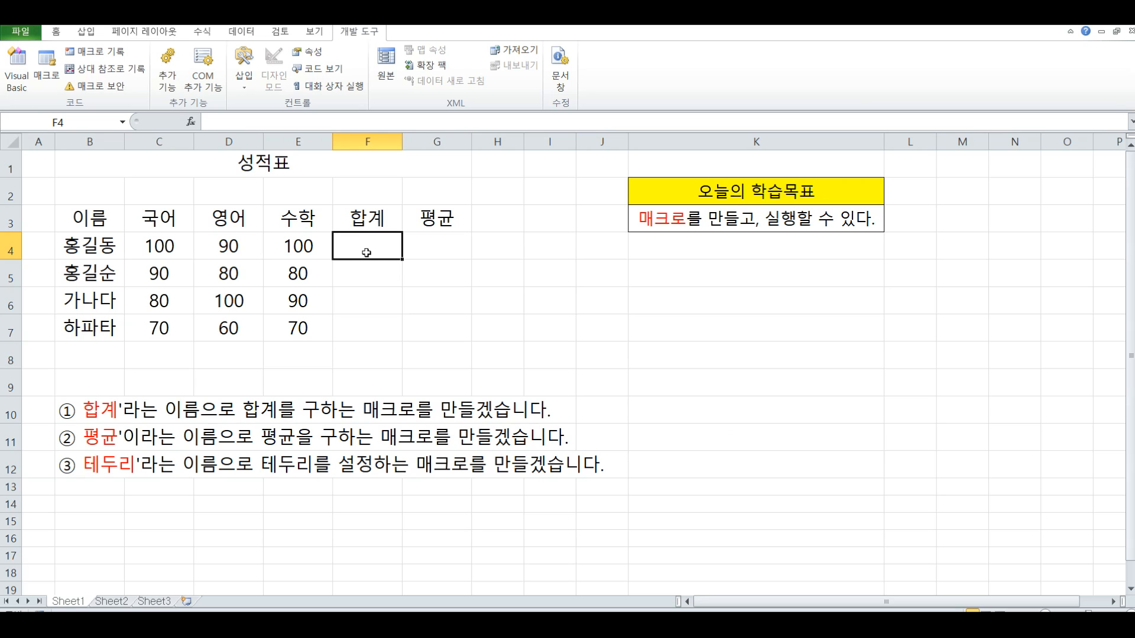
pyautogui.click(701, 303)
pyautogui.click(716, 345)
pyautogui.click(1016, 299)
pyautogui.click(586, 289)
pyautogui.click(528, 211)
pyautogui.click(784, 317)
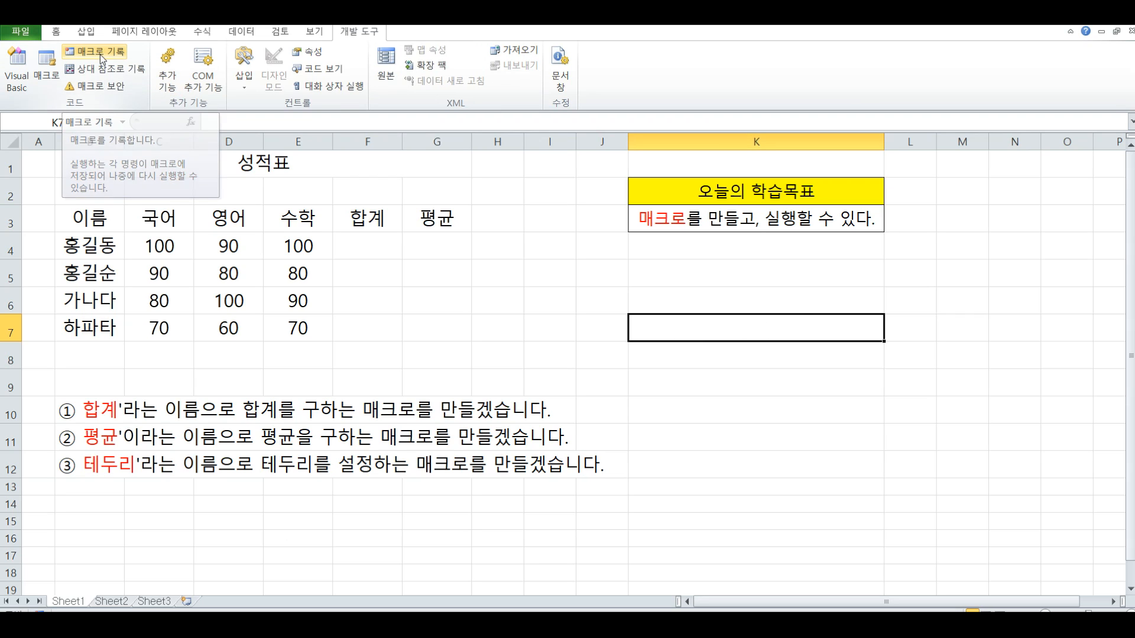
pyautogui.hotkey('ctrl', '2')
pyautogui.moveTo(57, 42); pyautogui.dragTo(140, 65)
pyautogui.press('Escape')
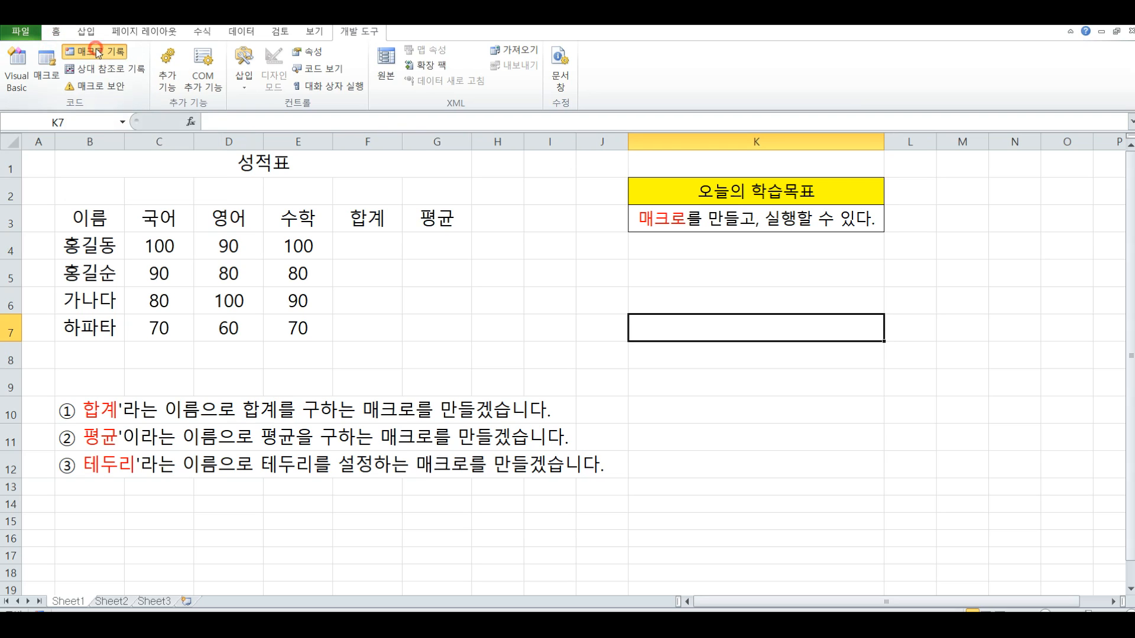
# Step: Open the settings for recording a new macro and move the dialog nearer to the score table
pyautogui.click(95, 51)
pyautogui.moveTo(727, 186); pyautogui.dragTo(632, 194)
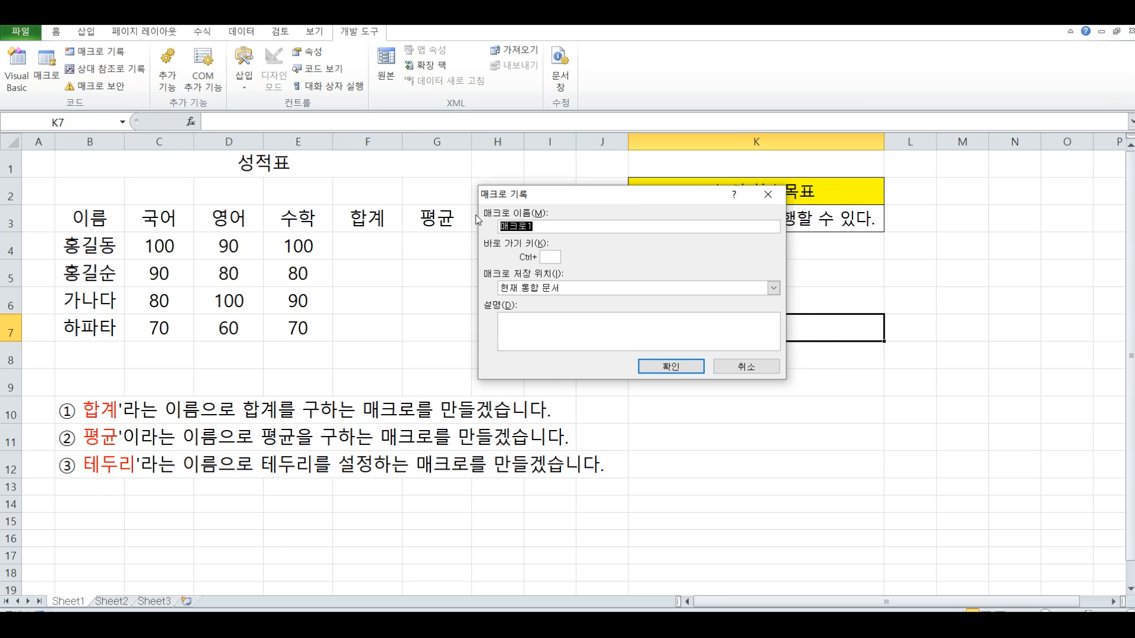
pyautogui.moveTo(475, 203)
pyautogui.mouseDown()
pyautogui.moveTo(529, 234)
pyautogui.moveTo(567, 239)
pyautogui.mouseUp()
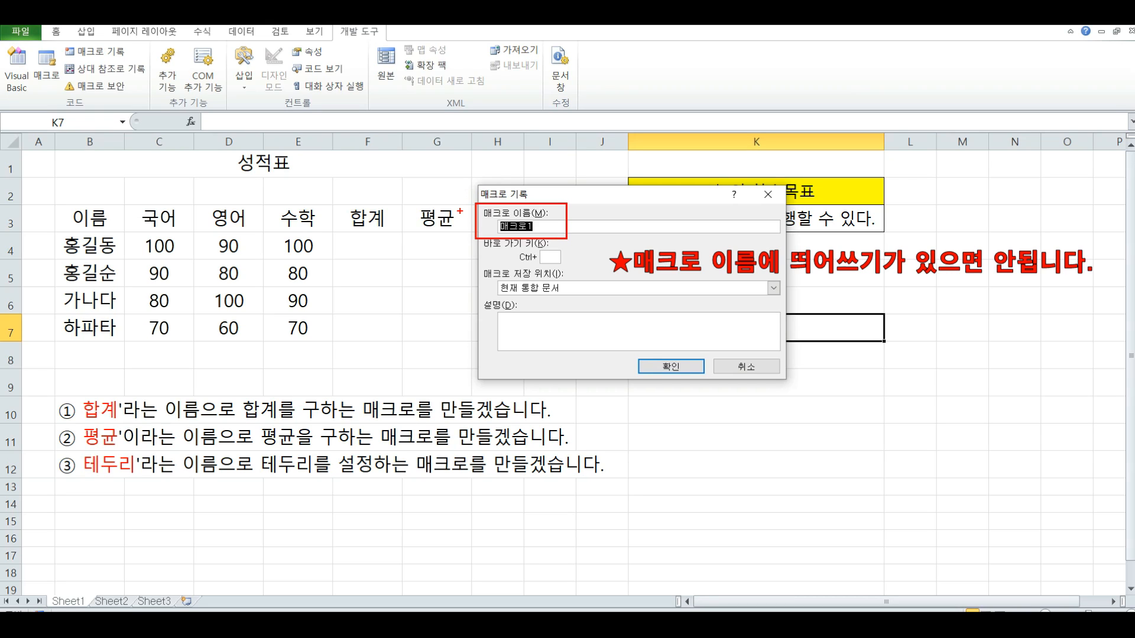
pyautogui.press('Escape')
# Step: Try to name the macro "매 크로1", with a space inside the name
pyautogui.click(512, 227)
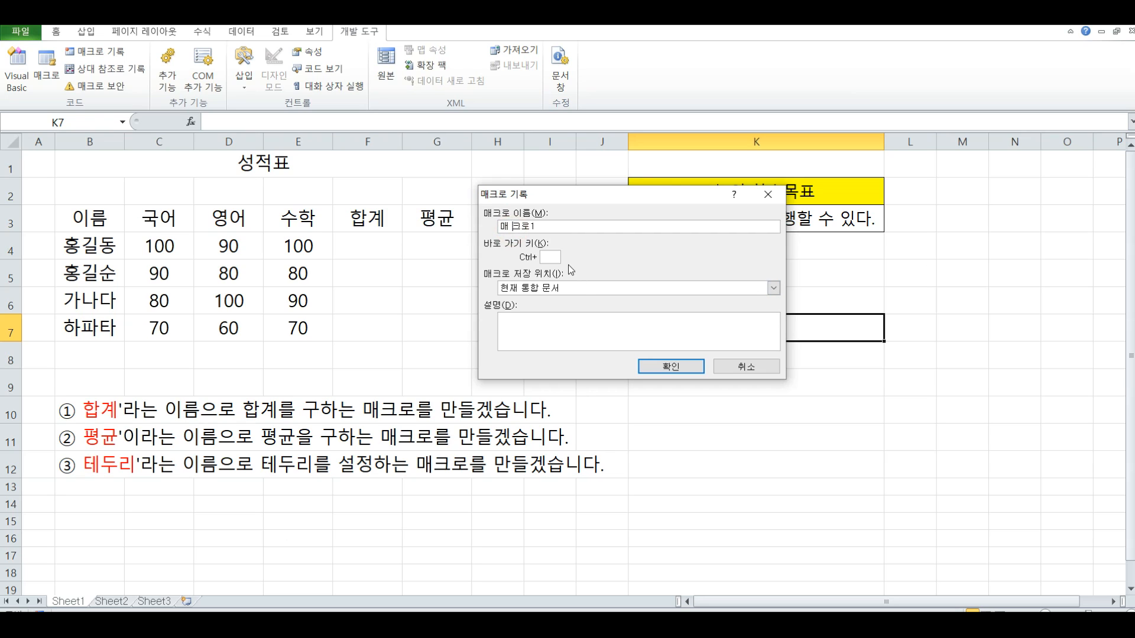
pyautogui.click(652, 372)
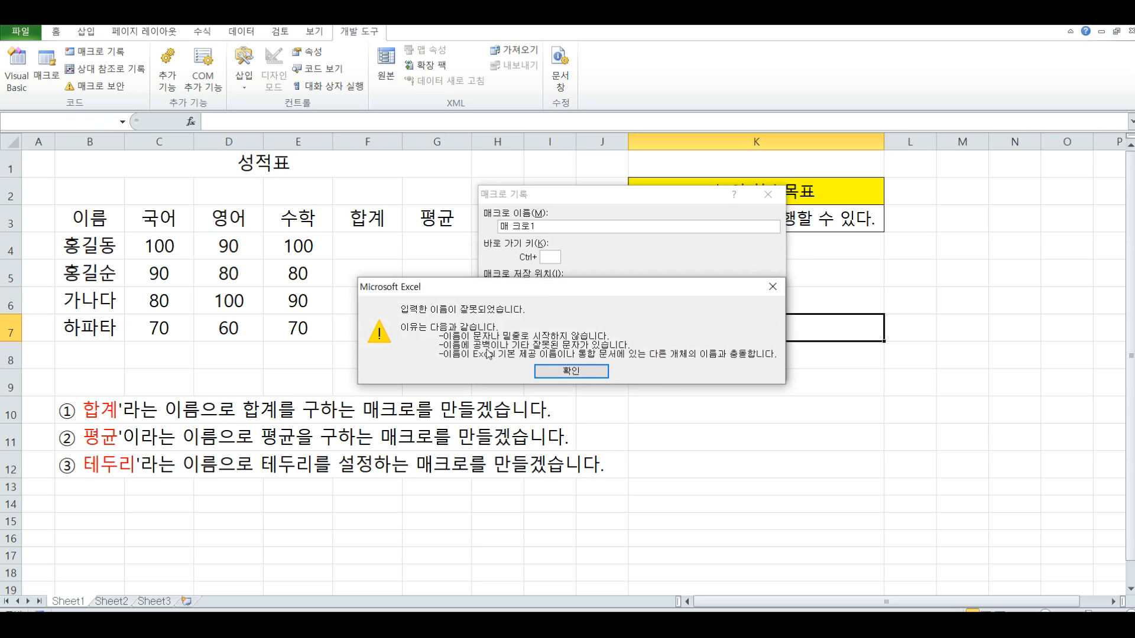
pyautogui.click(563, 373)
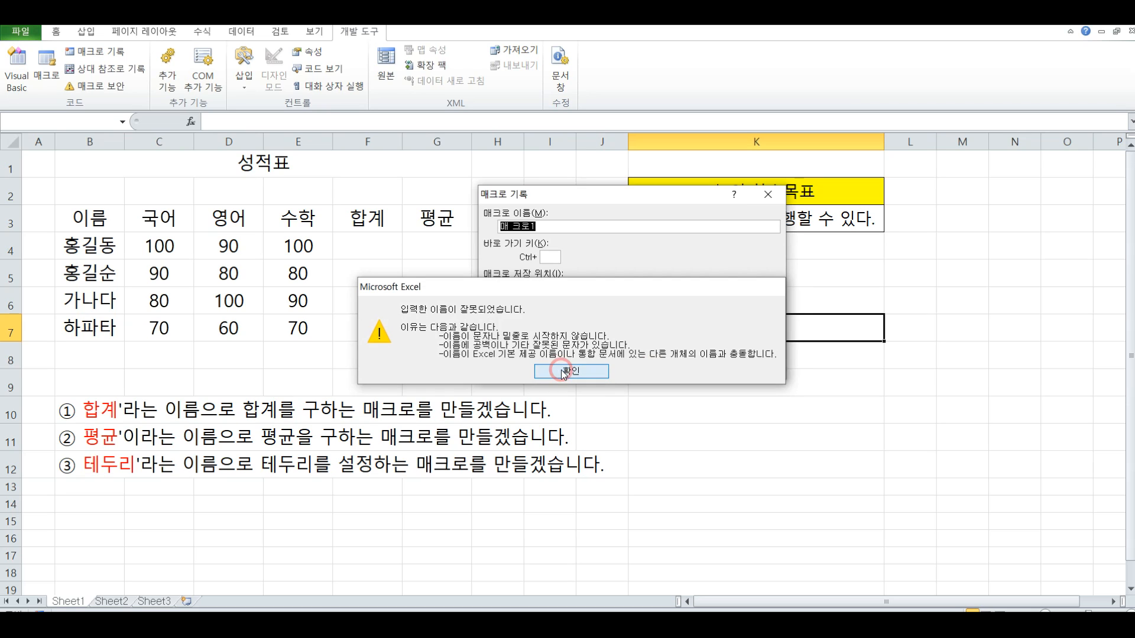
# Step: Try to name the macro "1매크로", with a number at the start of the name
pyautogui.click(519, 224)
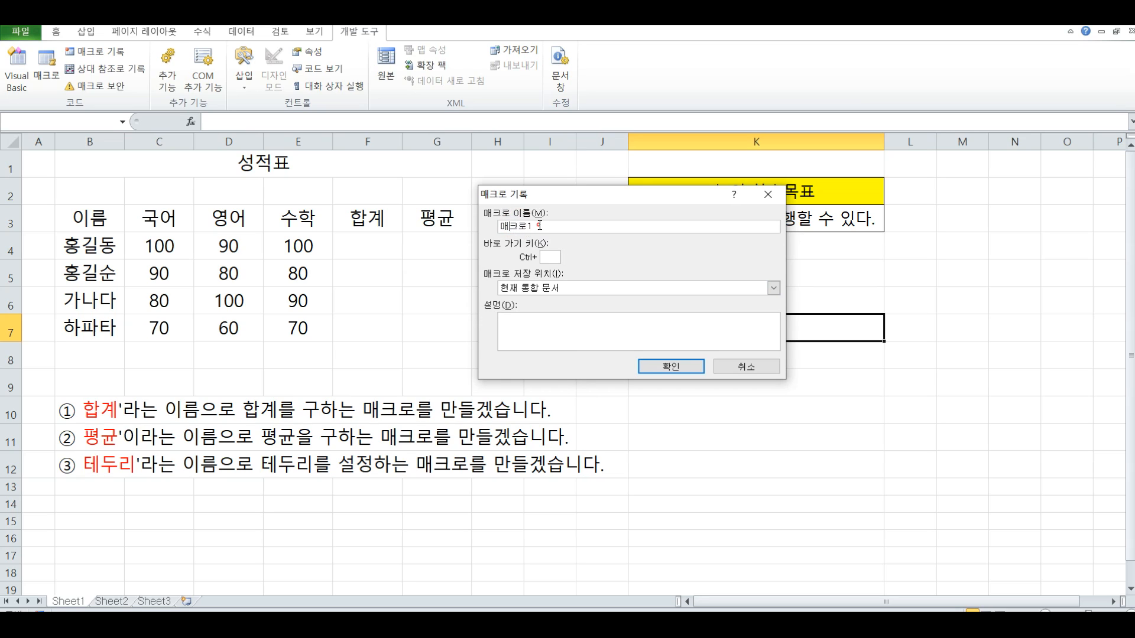
pyautogui.press('BackSpace')
pyautogui.click(501, 226)
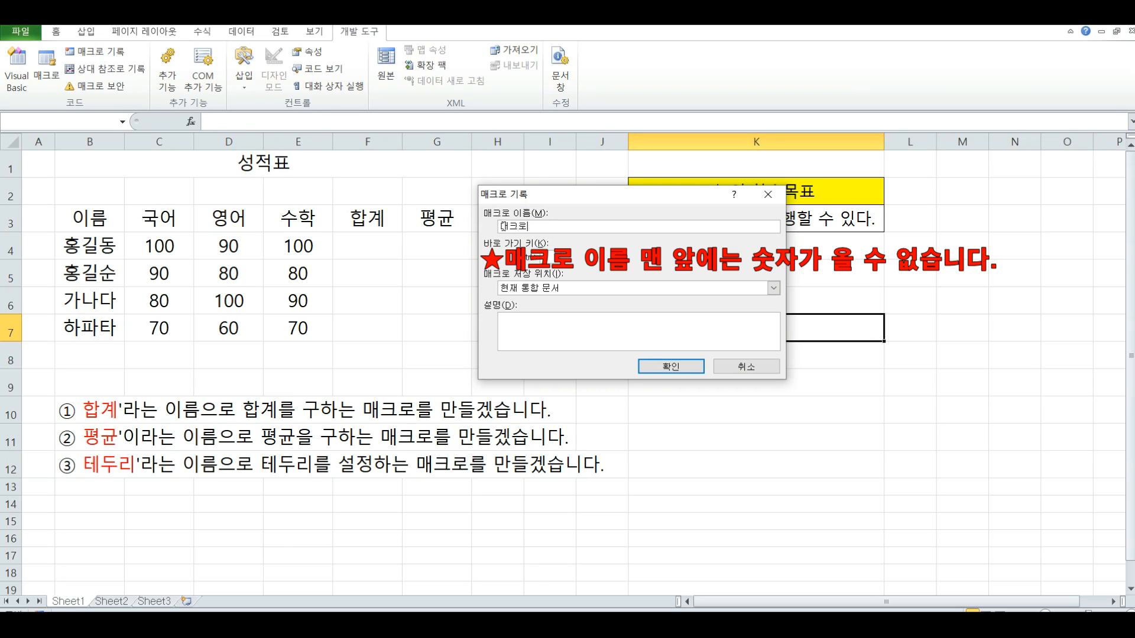
pyautogui.write('1')
pyautogui.click(677, 368)
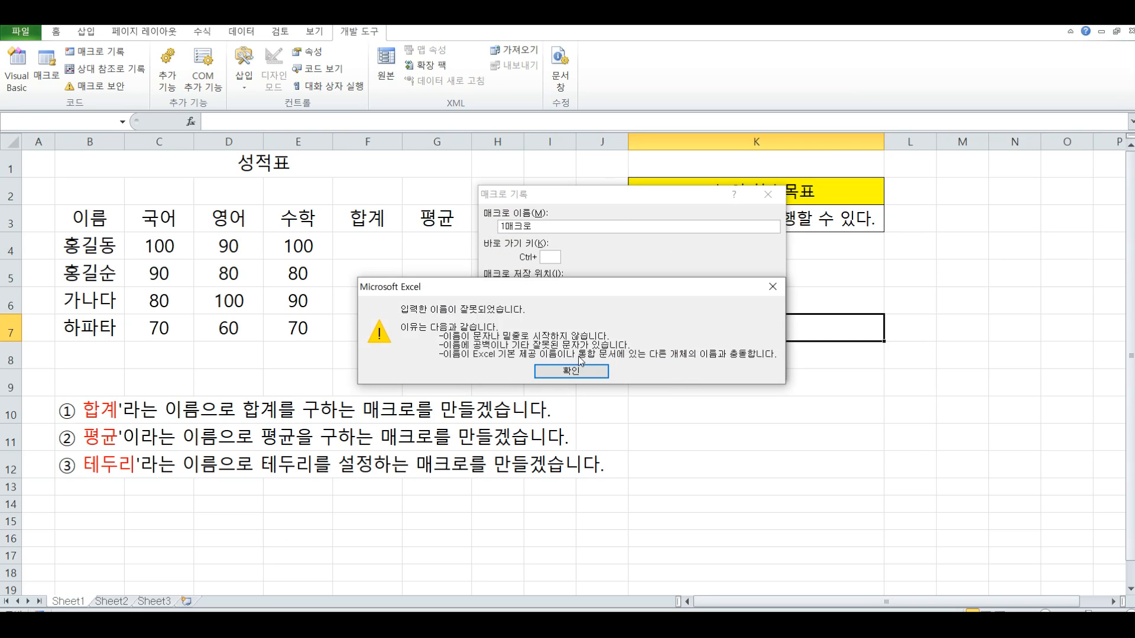
pyautogui.click(583, 373)
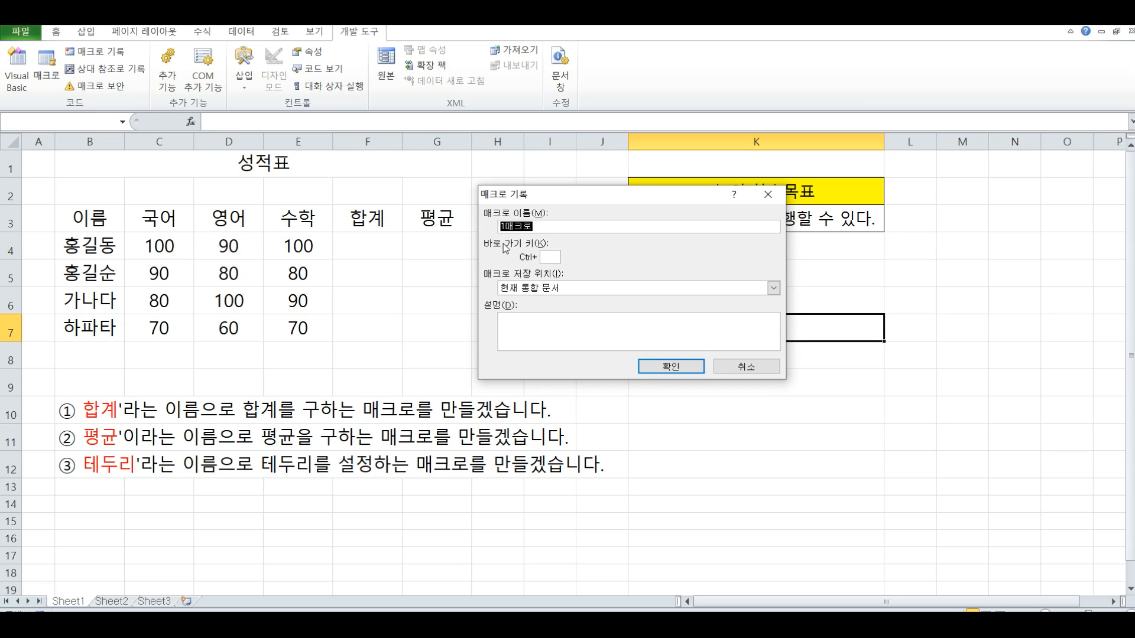
# Step: Name the macro 합계
pyautogui.write('합계구해')
pyautogui.press('BackSpace')
pyautogui.press('BackSpace')
pyautogui.press('BackSpace')
pyautogui.write('계')
# Step: Assign Ctrl+a as the shortcut key of the 합계 macro
pyautogui.click(547, 255)
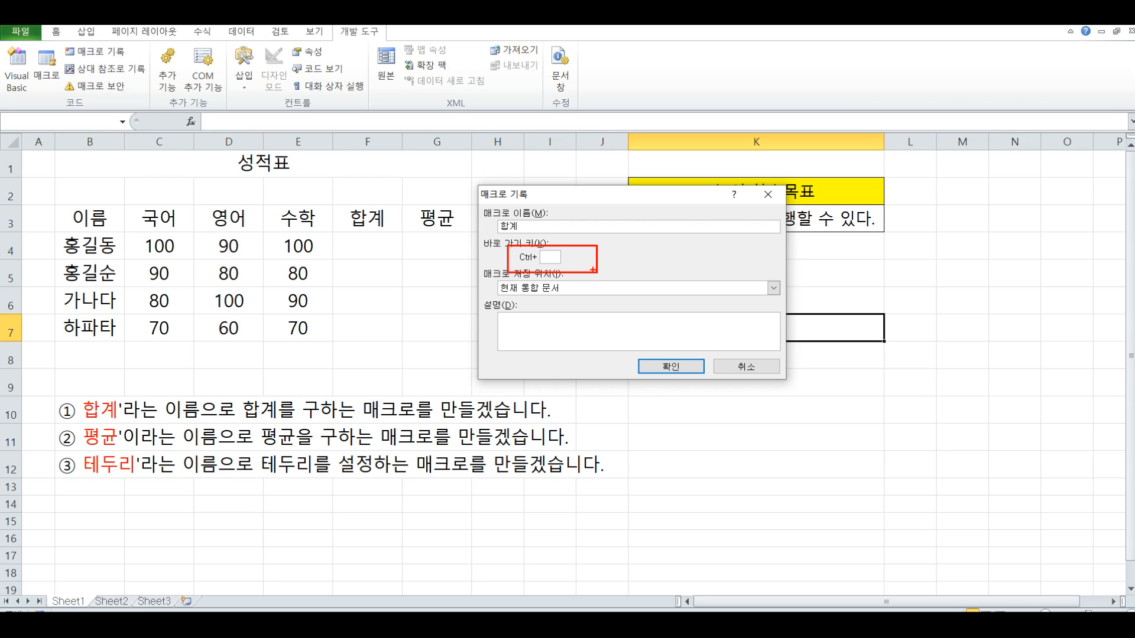
pyautogui.press('Escape')
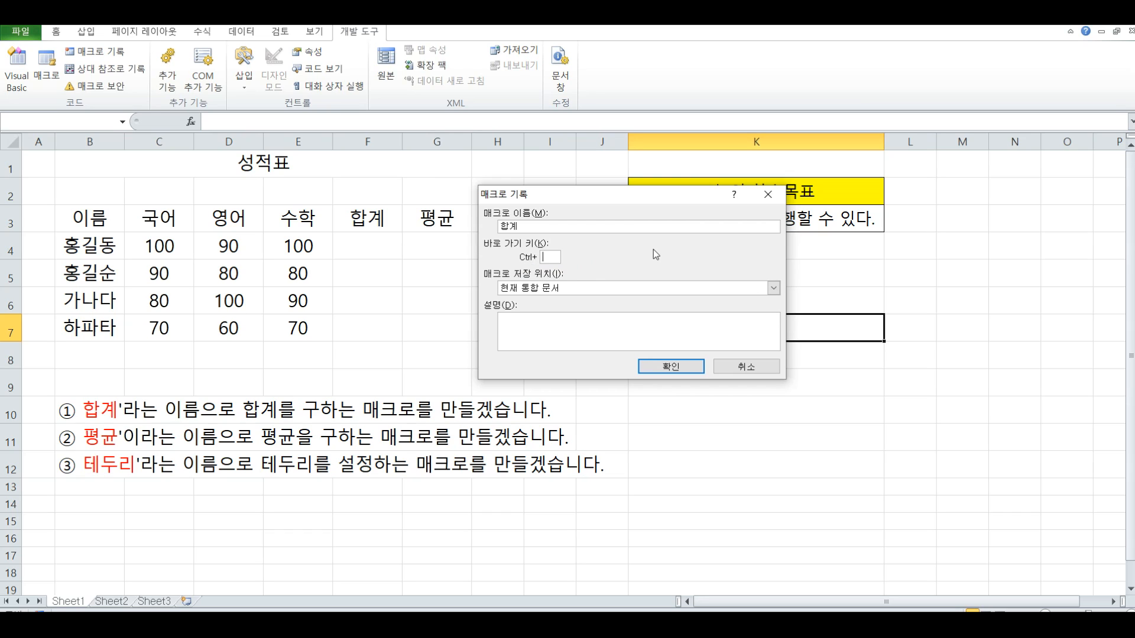
pyautogui.write('a')
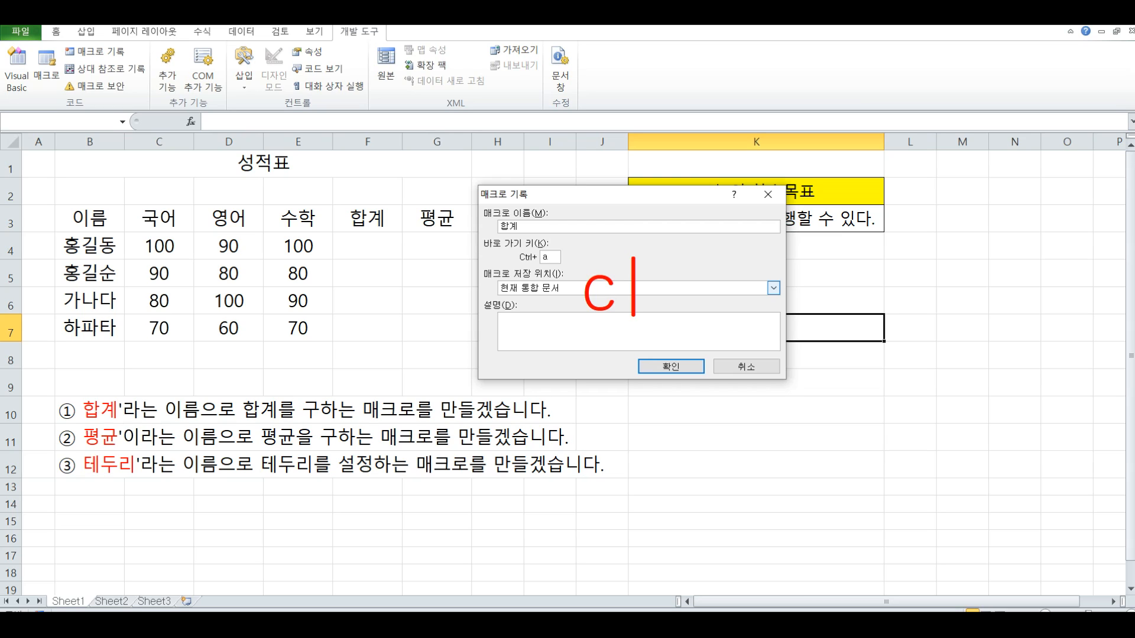
pyautogui.press('Escape')
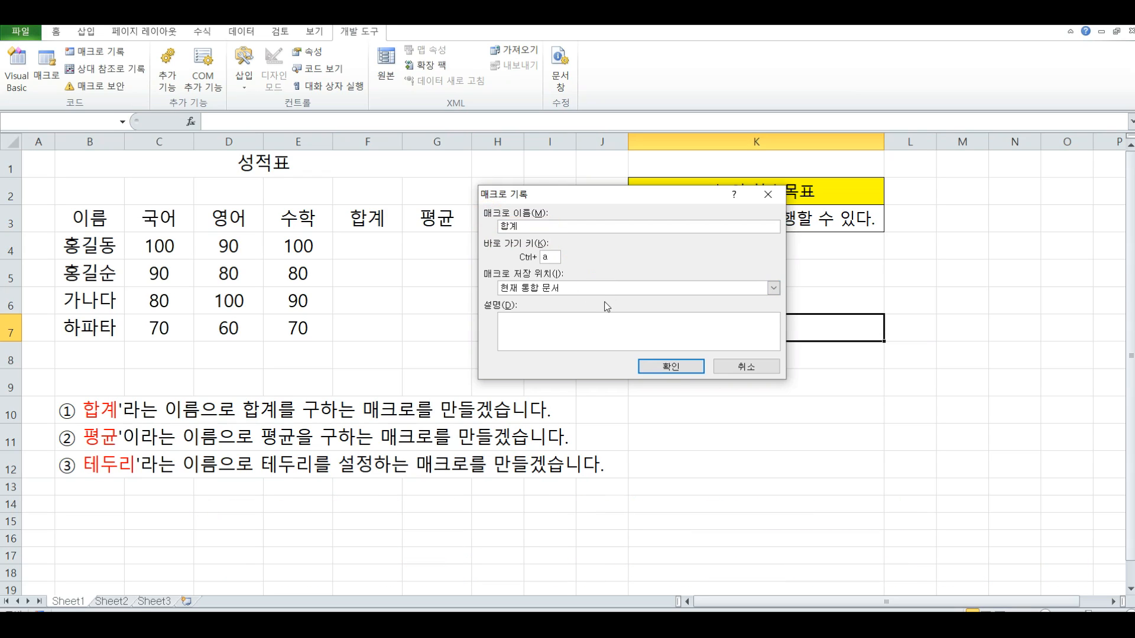
# Step: Change the shortcut key of the 합계 macro to Ctrl+b
pyautogui.click(550, 257)
pyautogui.press('BackSpace')
pyautogui.write('s')
pyautogui.press('BackSpace')
pyautogui.write('a')
pyautogui.press('BackSpace')
pyautogui.write('b')
# Step: Try Ctrl+Shift+B as the macro's shortcut key and set it back to Ctrl+b
pyautogui.moveTo(524, 227); pyautogui.dragTo(489, 230)
pyautogui.click(551, 259)
pyautogui.write('B')
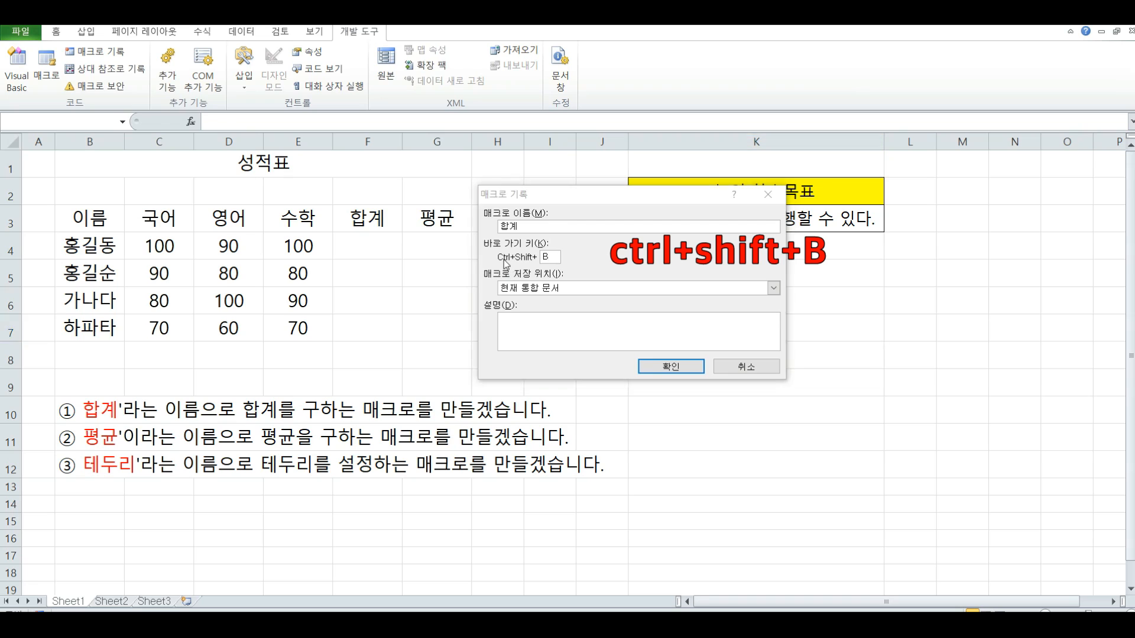
pyautogui.moveTo(493, 248); pyautogui.dragTo(539, 268)
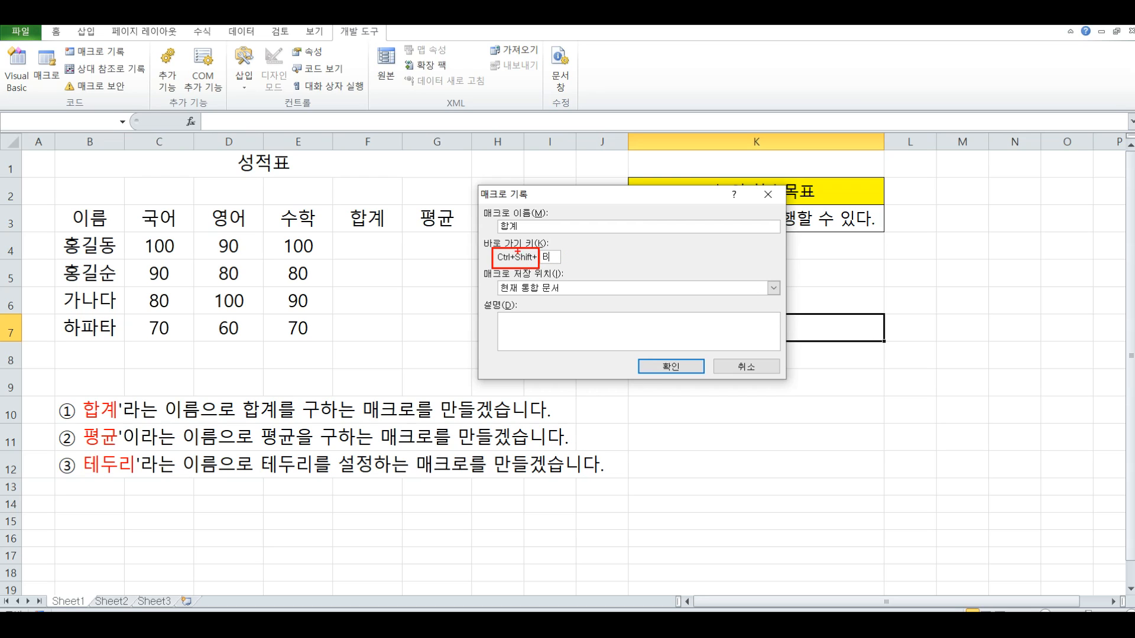
pyautogui.moveTo(496, 215); pyautogui.dragTo(529, 235)
pyautogui.press('BackSpace')
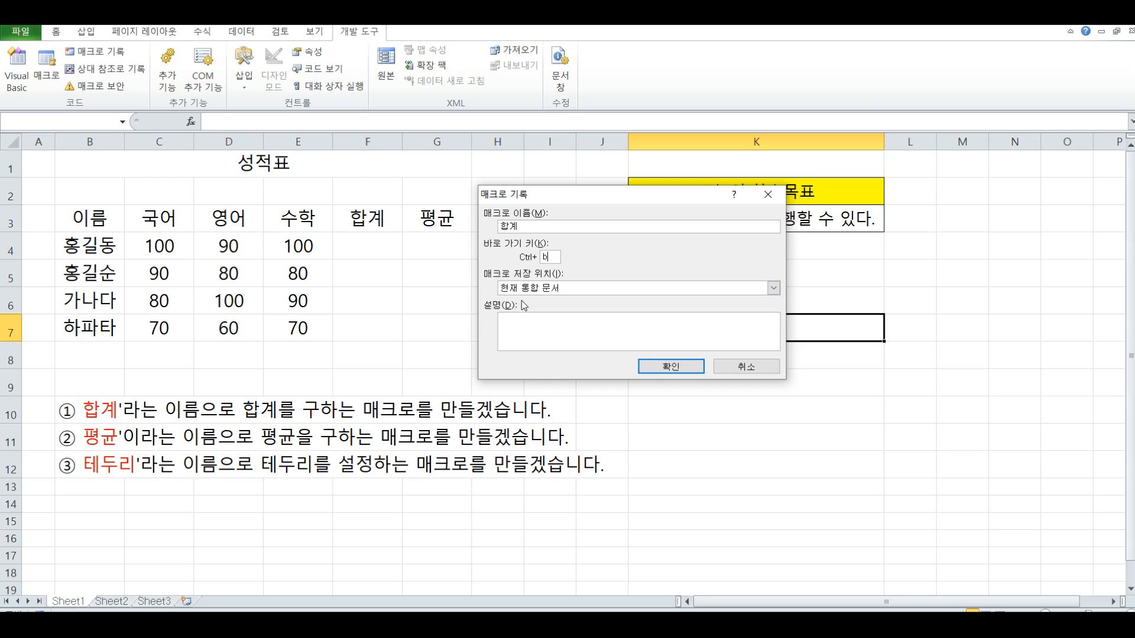
# Step: Choose 현재 통합 문서 as the storage location for the 합계 macro
pyautogui.click(540, 290)
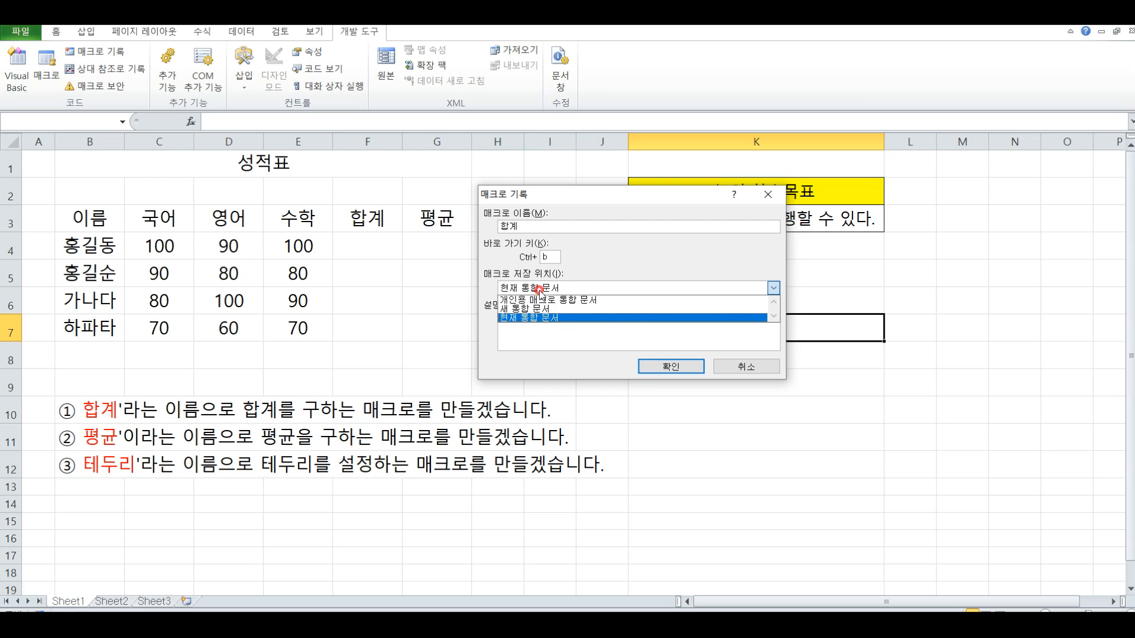
pyautogui.click(538, 320)
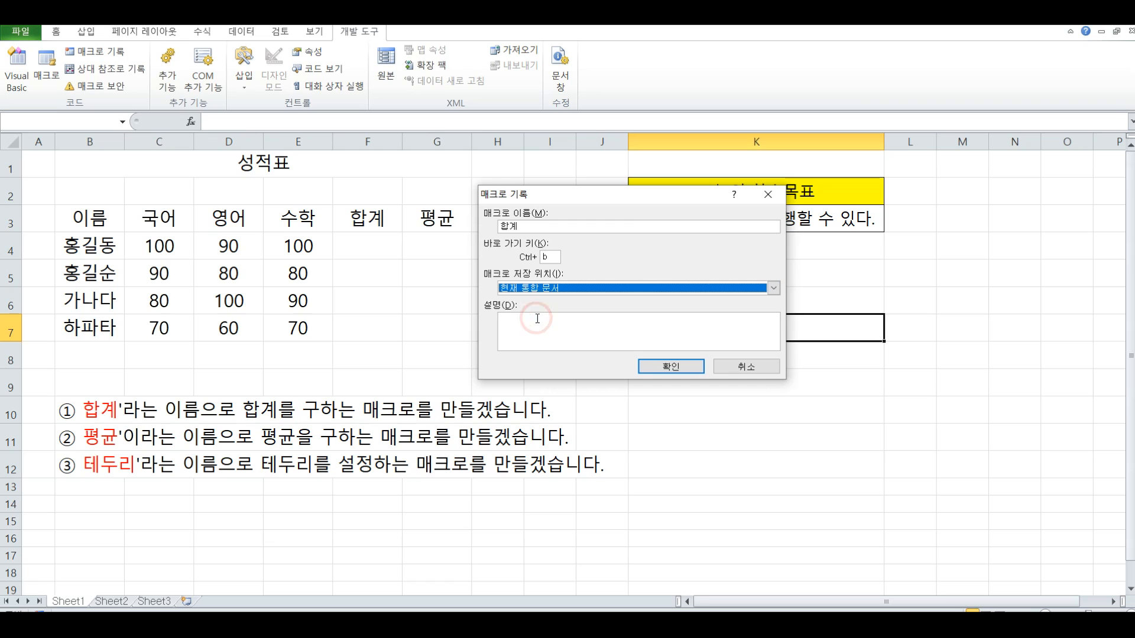
pyautogui.click(528, 290)
pyautogui.click(533, 225)
pyautogui.doubleClick(532, 225)
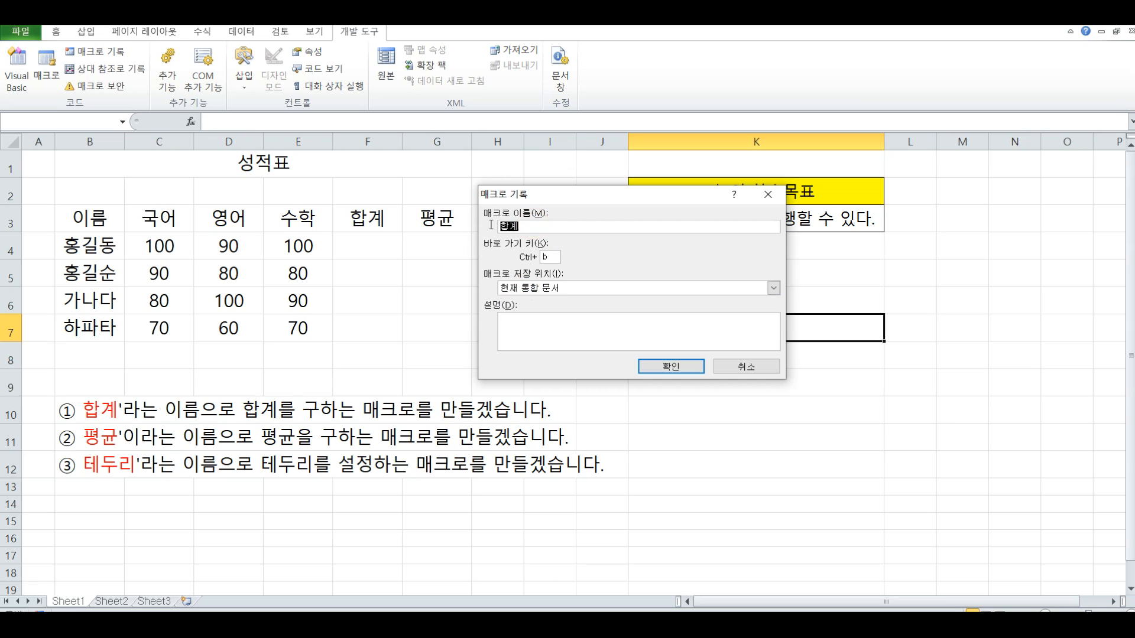
pyautogui.doubleClick(551, 258)
# Step: Enter 연습 as the macro's description and start recording
pyautogui.click(638, 337)
pyautogui.write('dys')
pyautogui.write('연습')
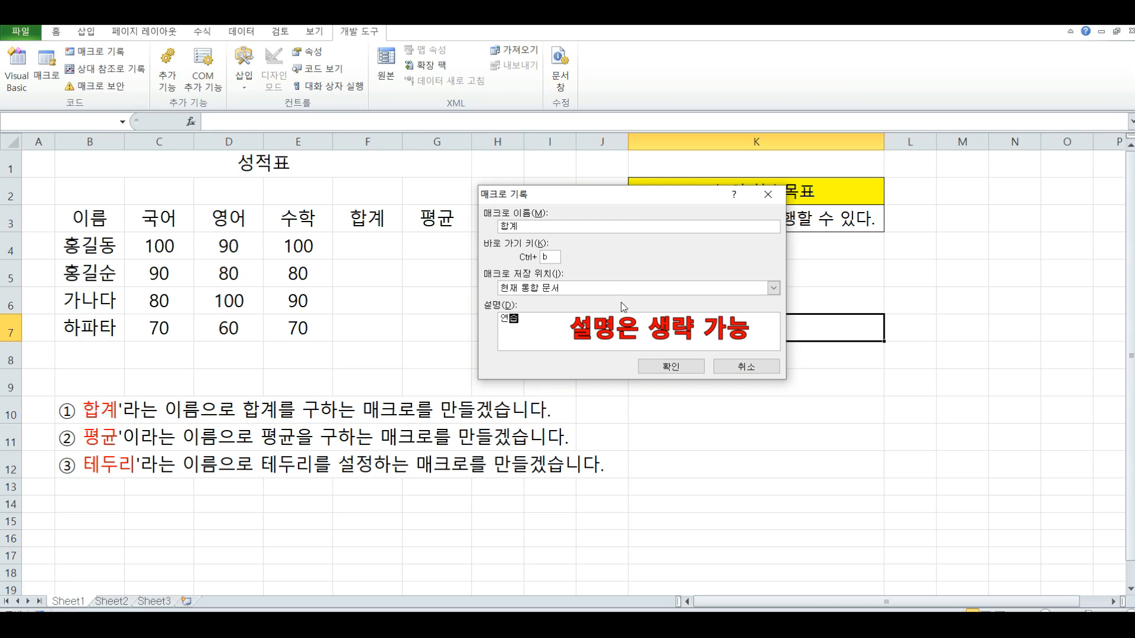
pyautogui.click(658, 371)
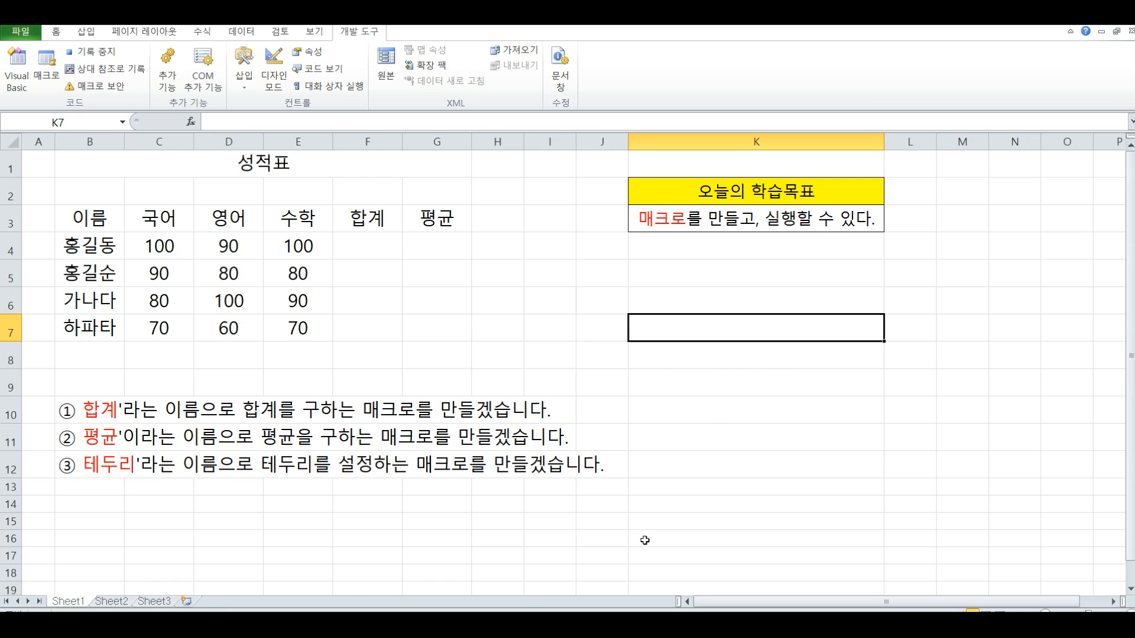
# Step: Enter the formula =SUM(C4:E4) in cell F4 to total the first student's three scores
pyautogui.click(344, 243)
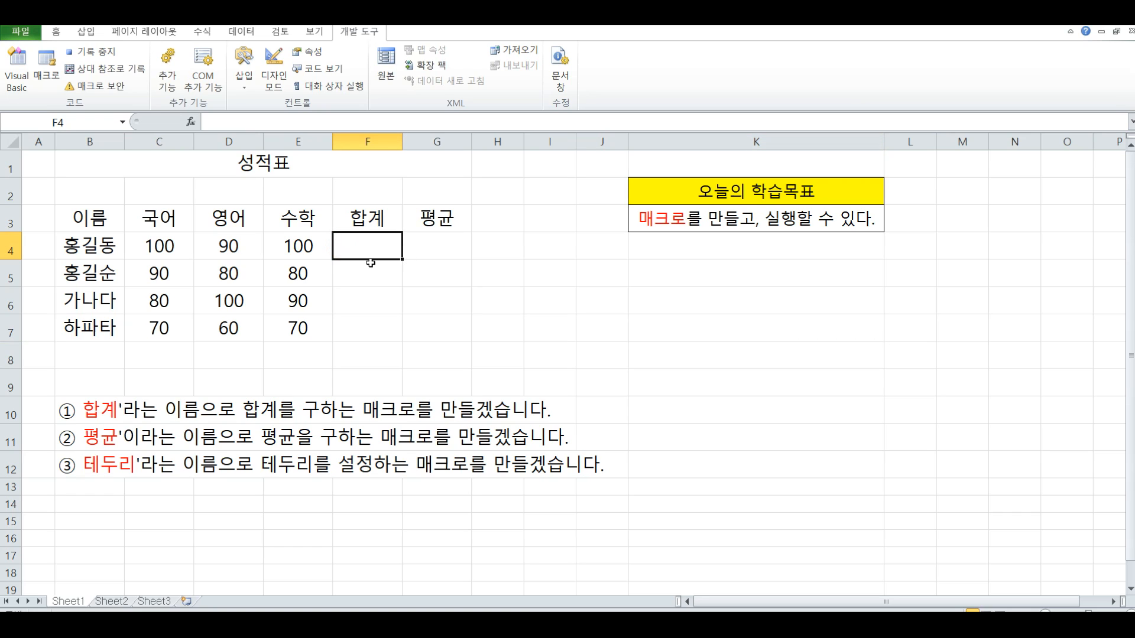
pyautogui.write('=')
pyautogui.click(148, 243)
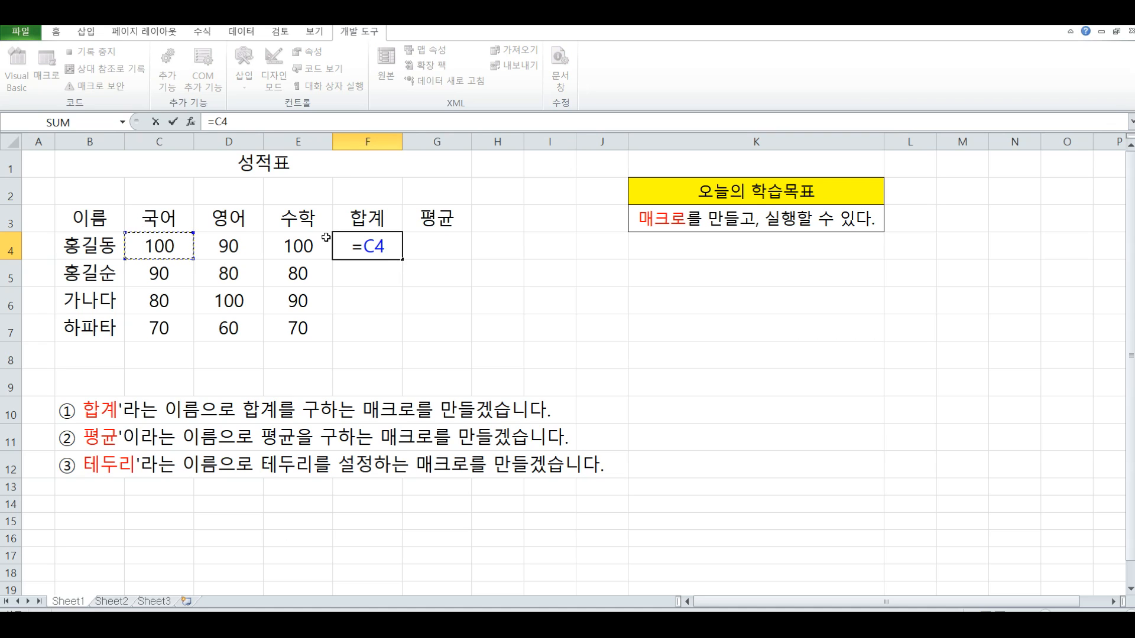
pyautogui.press('BackSpace')
pyautogui.press('BackSpace')
pyautogui.write('sum(')
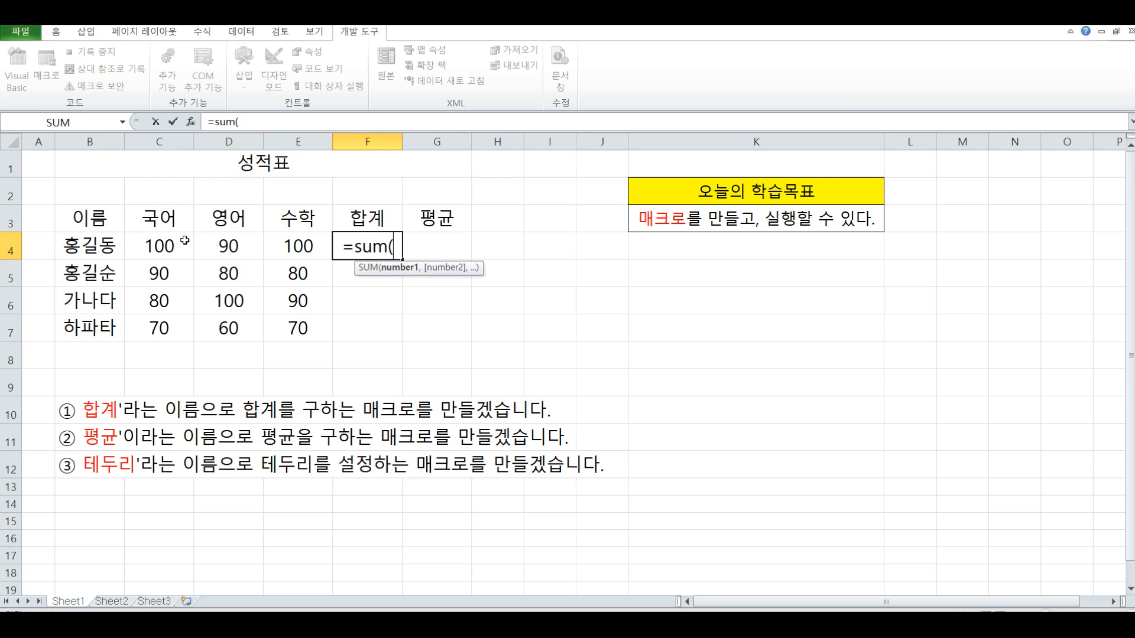
pyautogui.moveTo(178, 245); pyautogui.dragTo(290, 244)
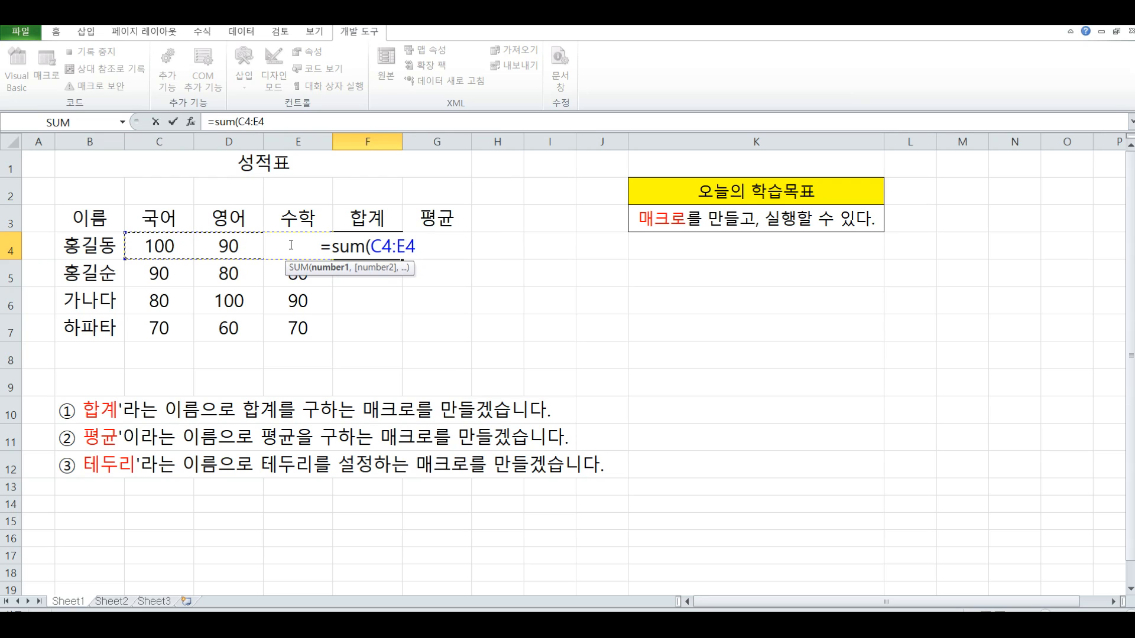
pyautogui.write(')')
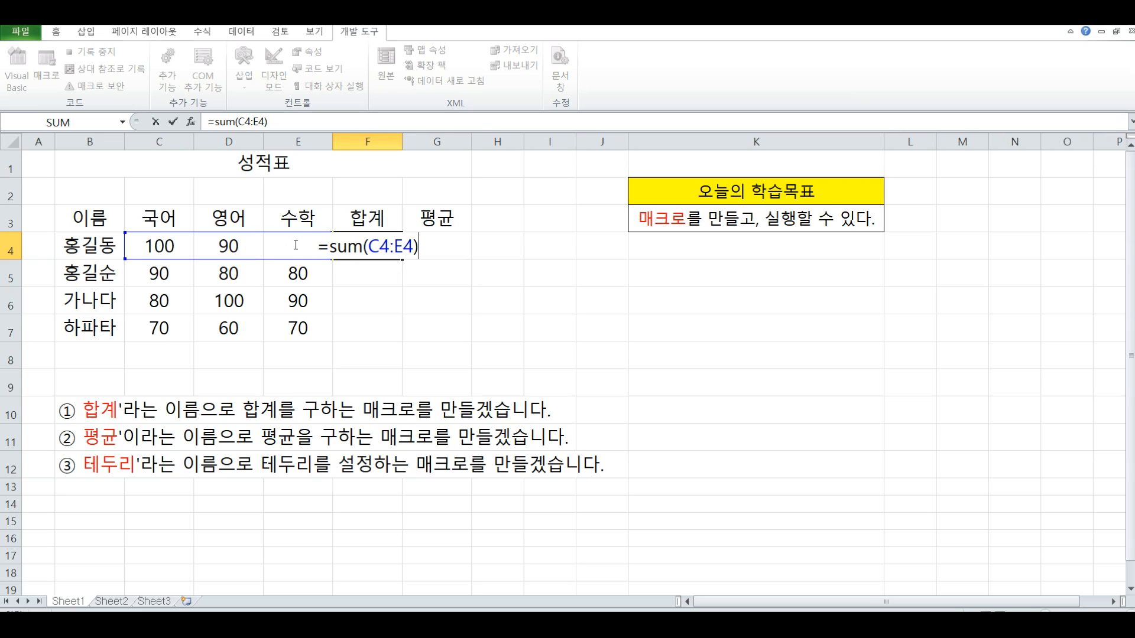
pyautogui.press('Return')
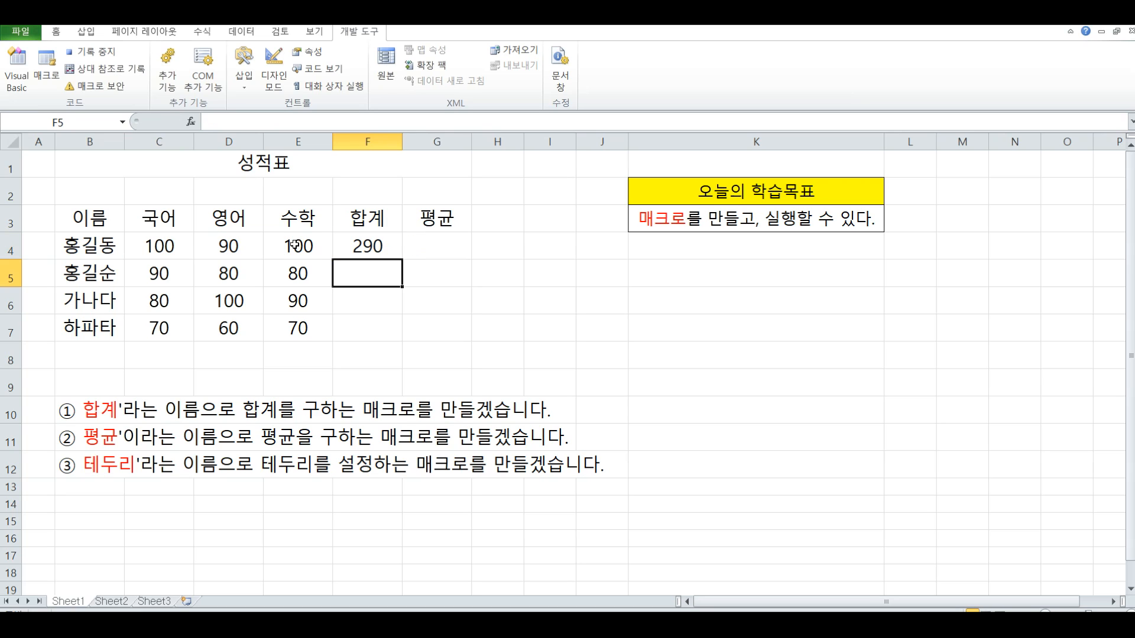
# Step: Fill the sum formula from F4 down to F7 and stop recording the macro
pyautogui.click(362, 246)
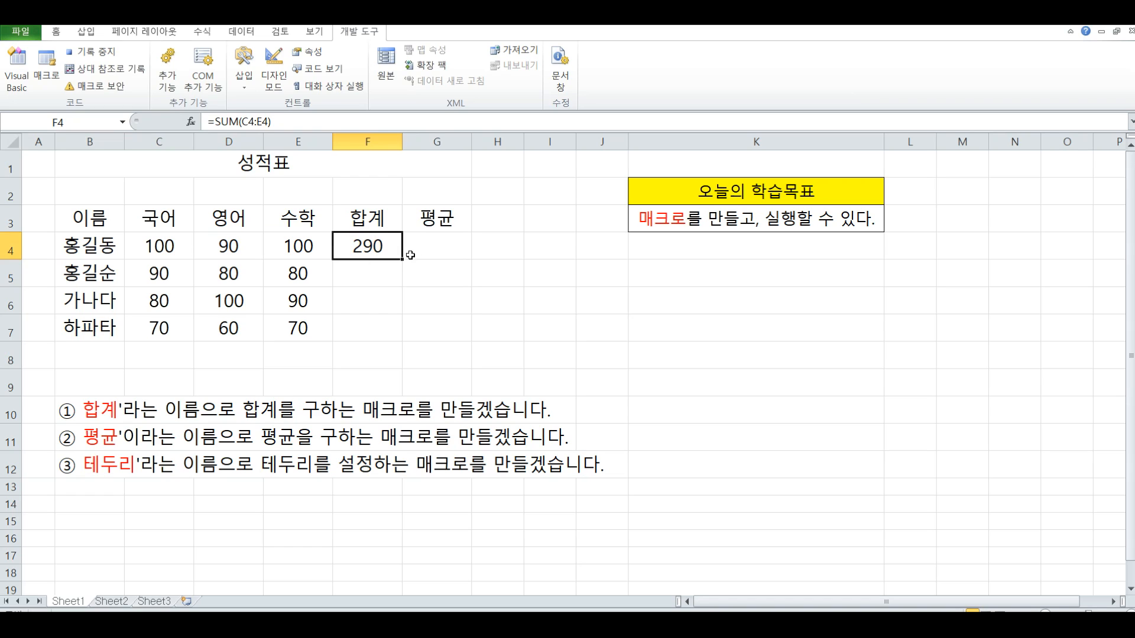
pyautogui.moveTo(402, 259); pyautogui.dragTo(397, 334)
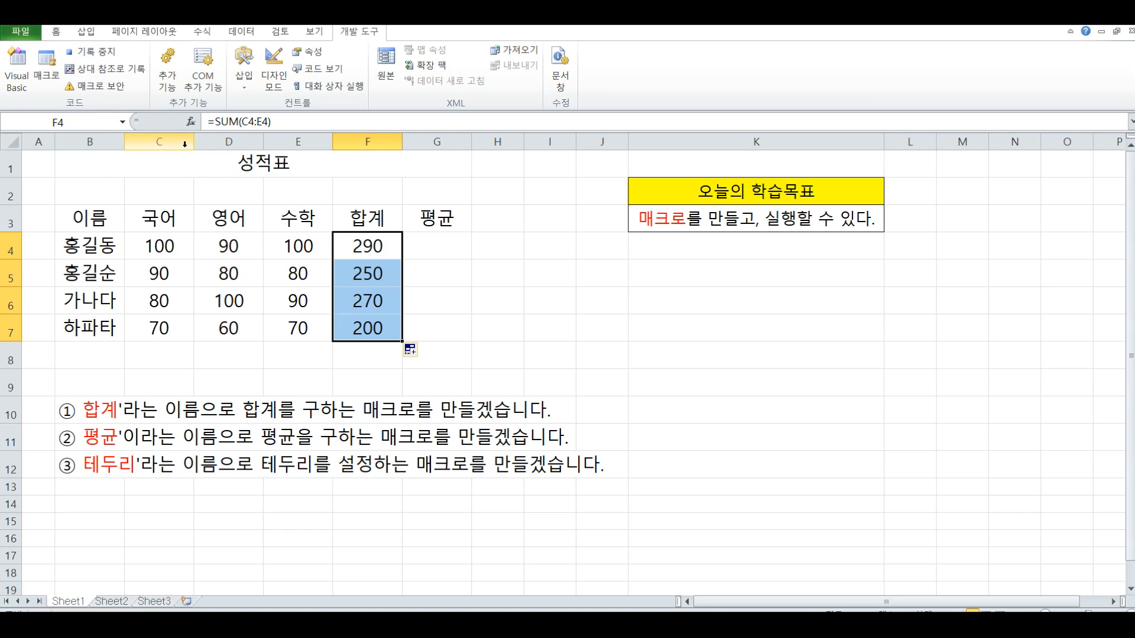
pyautogui.click(111, 52)
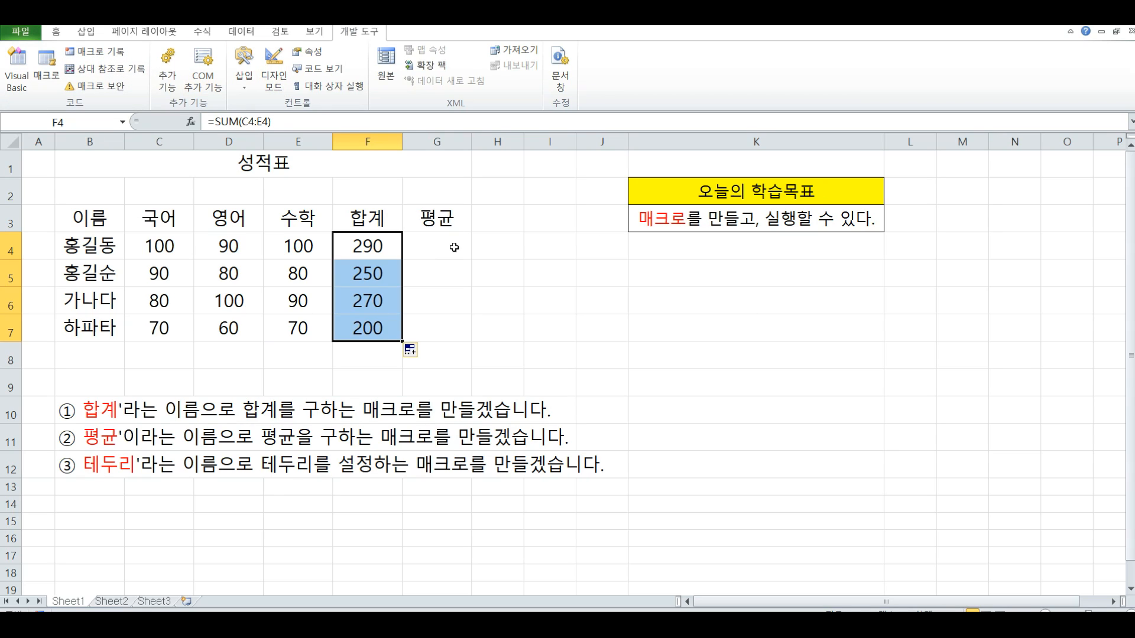
pyautogui.click(742, 283)
pyautogui.click(732, 415)
pyautogui.click(371, 564)
pyautogui.click(442, 247)
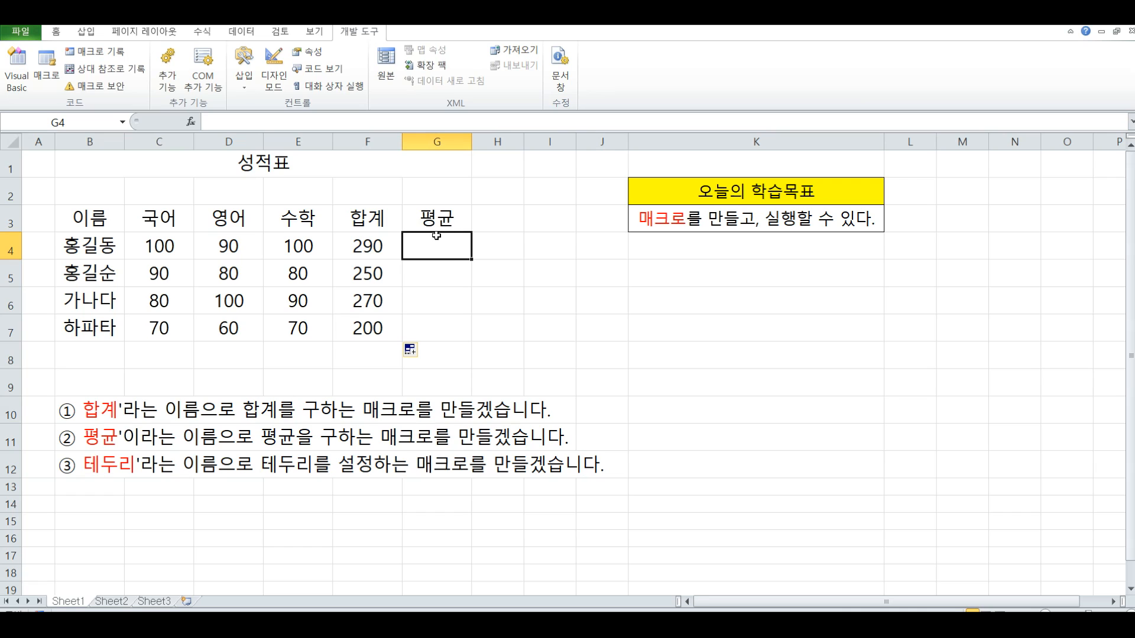
pyautogui.click(591, 238)
pyautogui.click(722, 307)
pyautogui.click(918, 267)
pyautogui.click(738, 326)
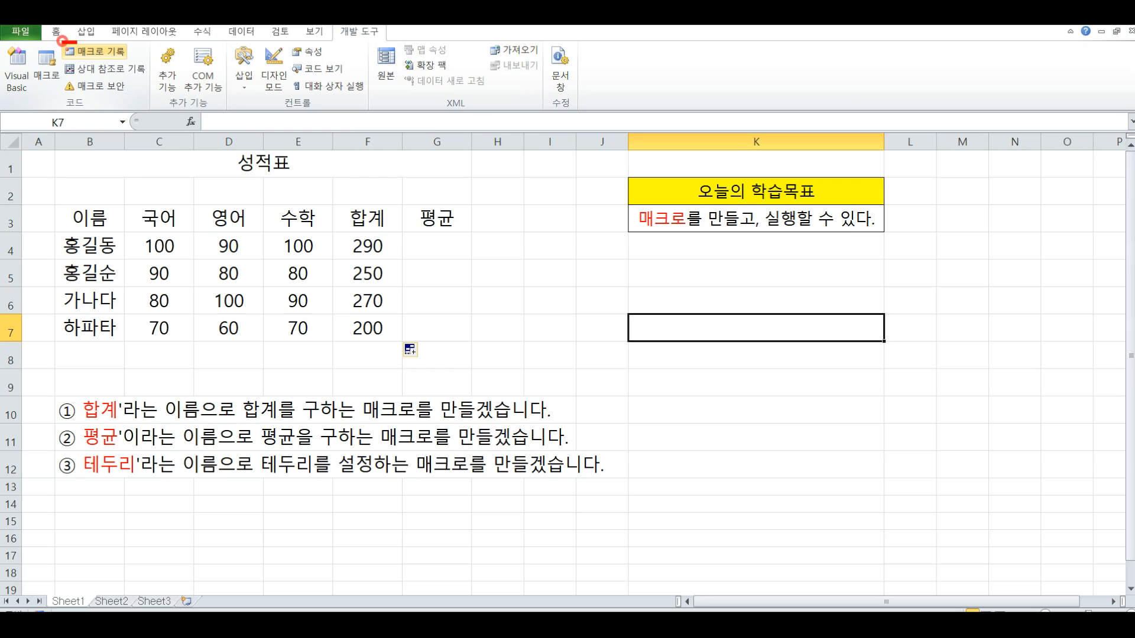
# Step: Set up a new macro recording named 평균 with d as its shortcut letter
pyautogui.click(97, 51)
pyautogui.write('vud')
pyautogui.press('BackSpace')
pyautogui.press('BackSpace')
pyautogui.press('BackSpace')
pyautogui.press('Hangul')
pyautogui.write('ㅍㅕㅇㄱㅠ')
pyautogui.click(550, 257)
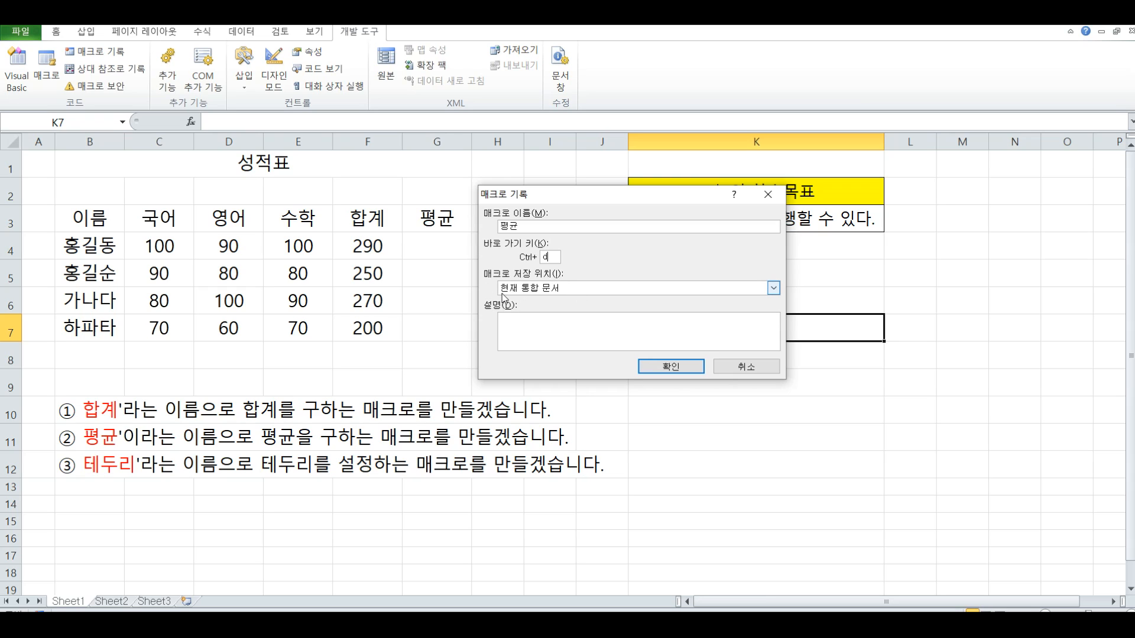
# Step: Enter 평균연습 as the 평균 macro's description and start recording
pyautogui.click(520, 323)
pyautogui.write('평균연습')
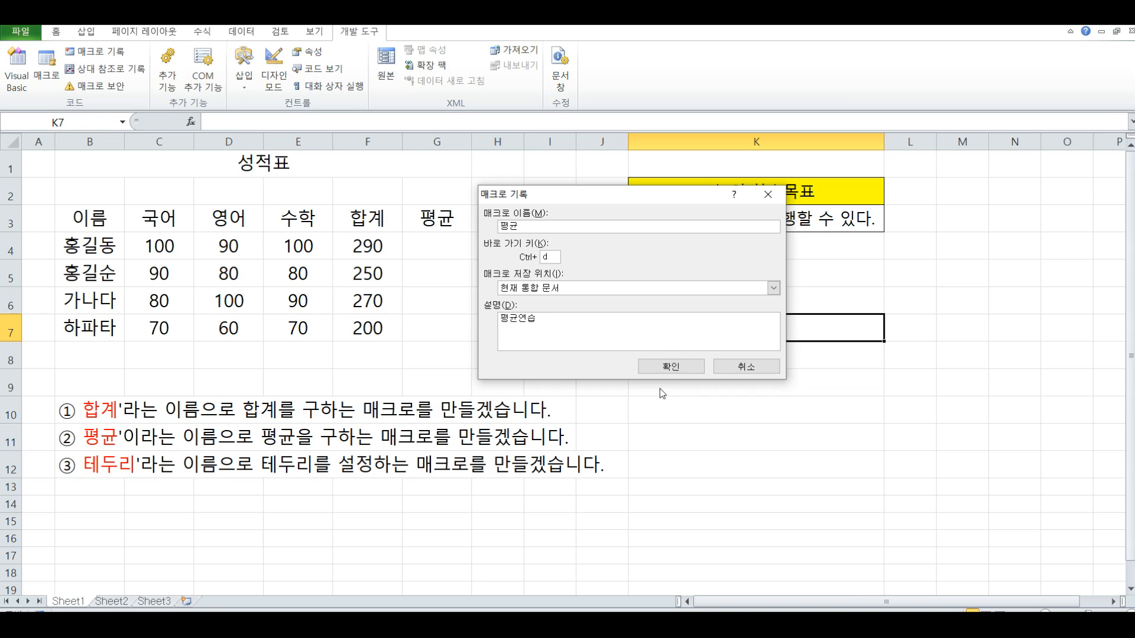
pyautogui.click(662, 368)
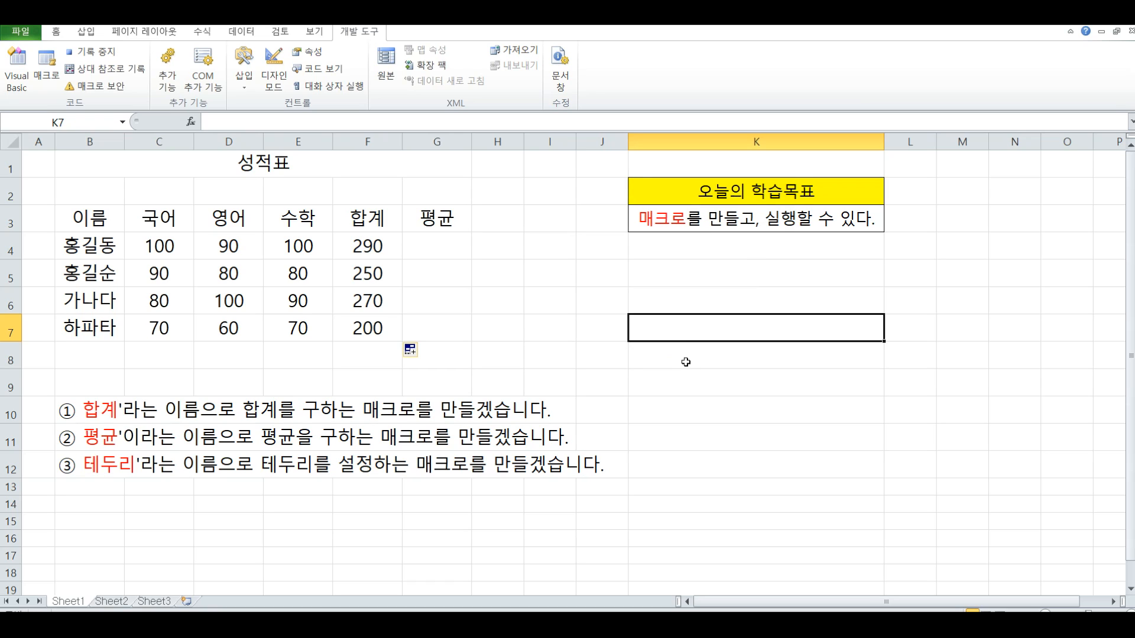
# Step: Enter the formula =AVERAGE(C4:E4) in cell G4 to average the first student's three scores
pyautogui.click(438, 248)
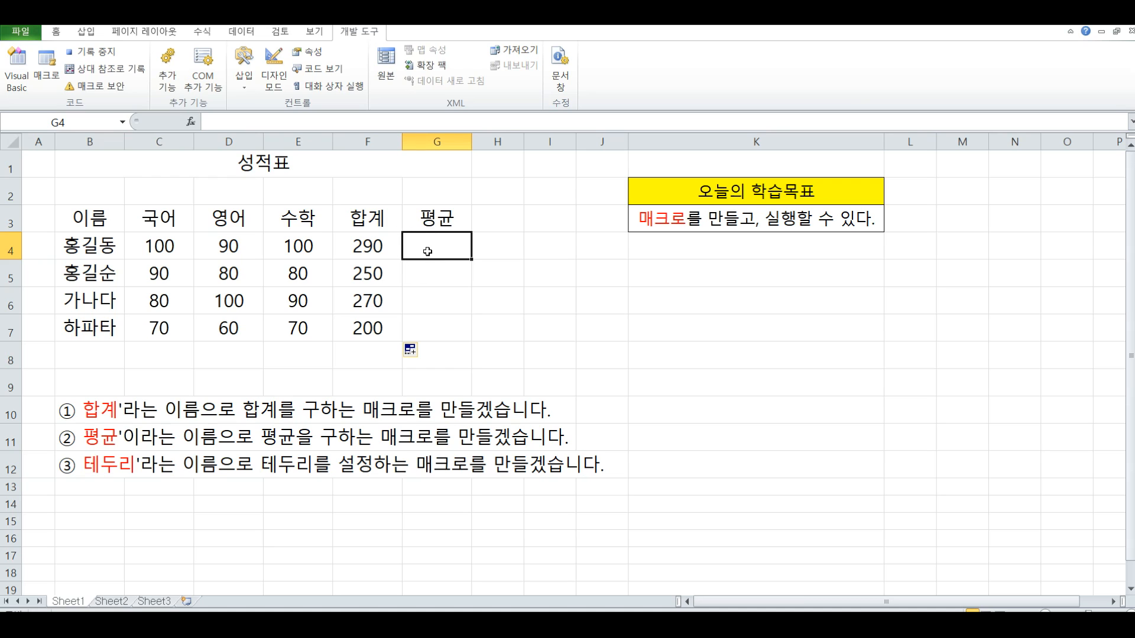
pyautogui.write('=av')
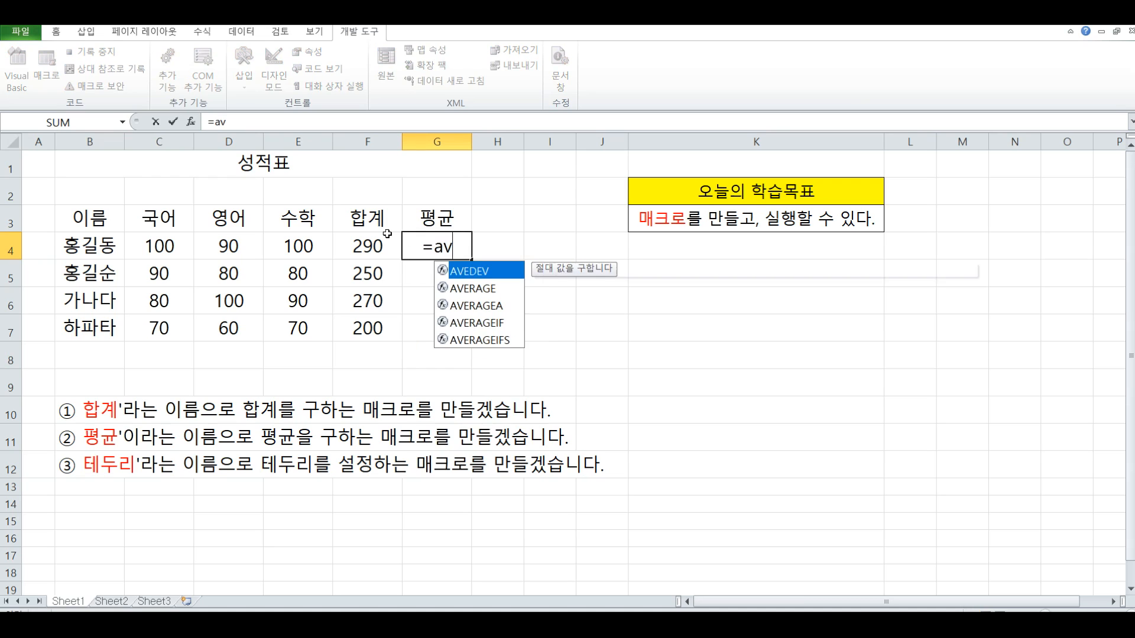
pyautogui.write('erage(')
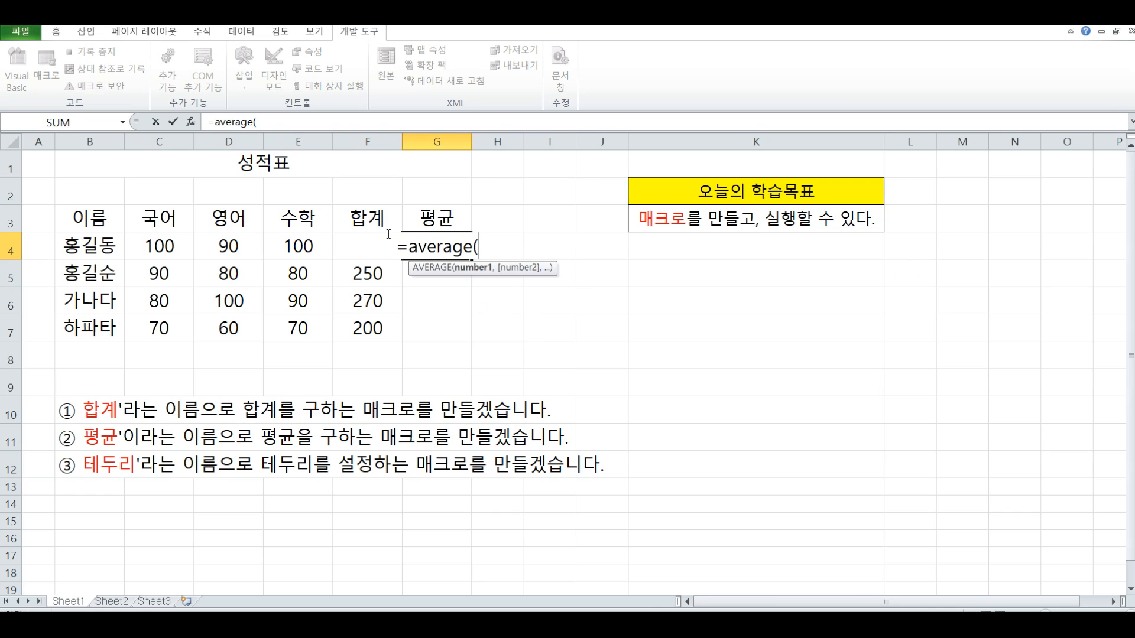
pyautogui.moveTo(169, 246); pyautogui.dragTo(278, 239)
pyautogui.write(')')
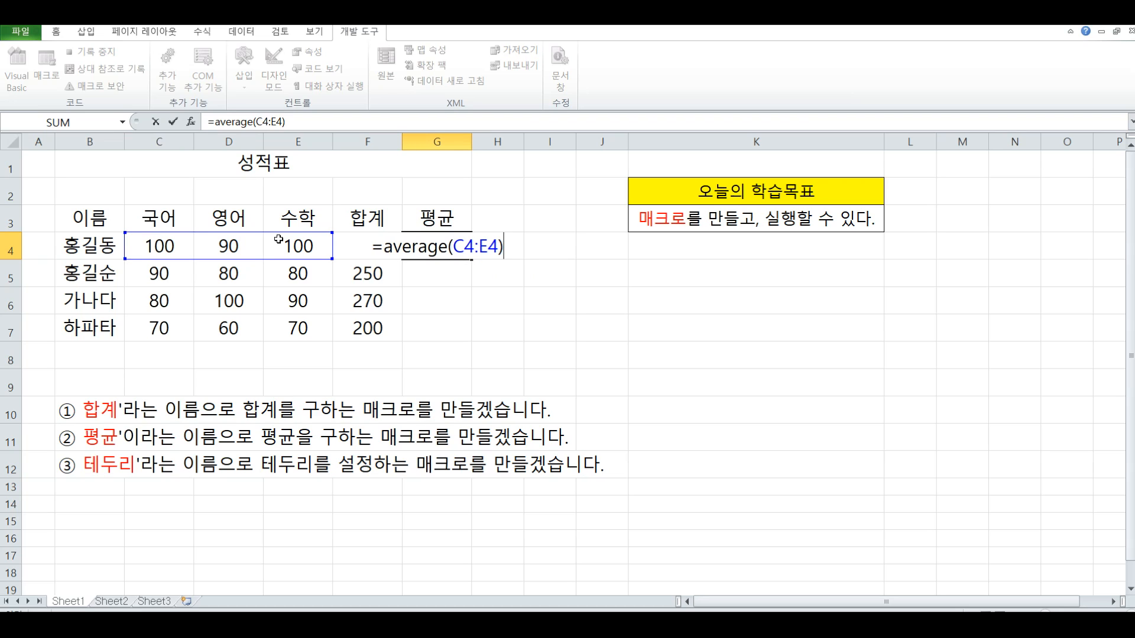
pyautogui.press('Return')
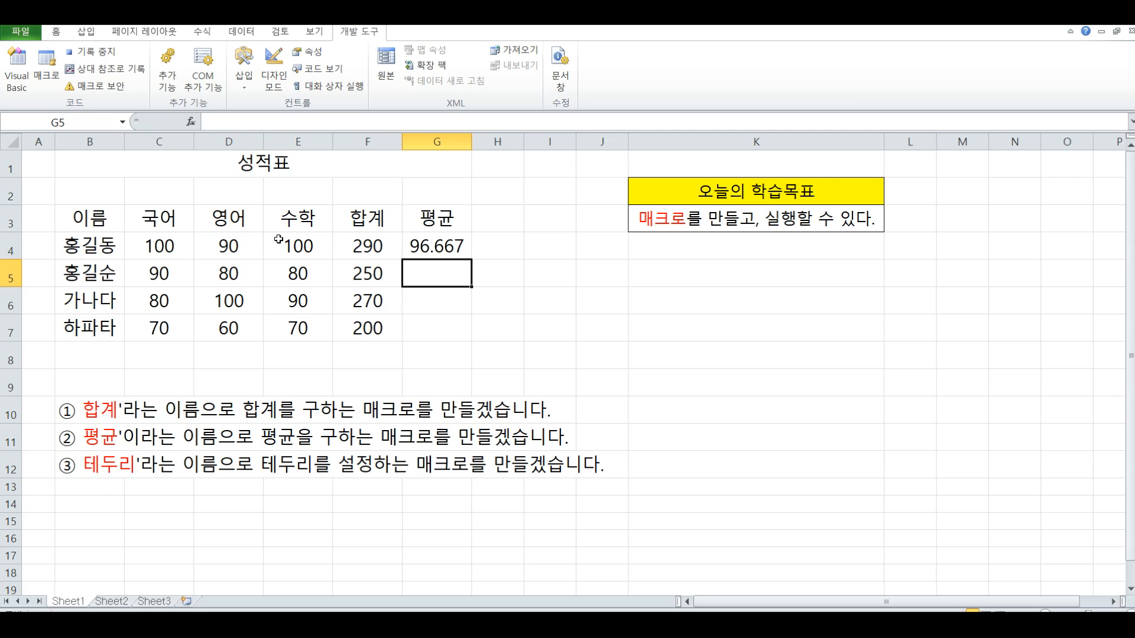
# Step: Fill the average formula from G4 down to G7 and stop recording the 평균 macro
pyautogui.click(424, 249)
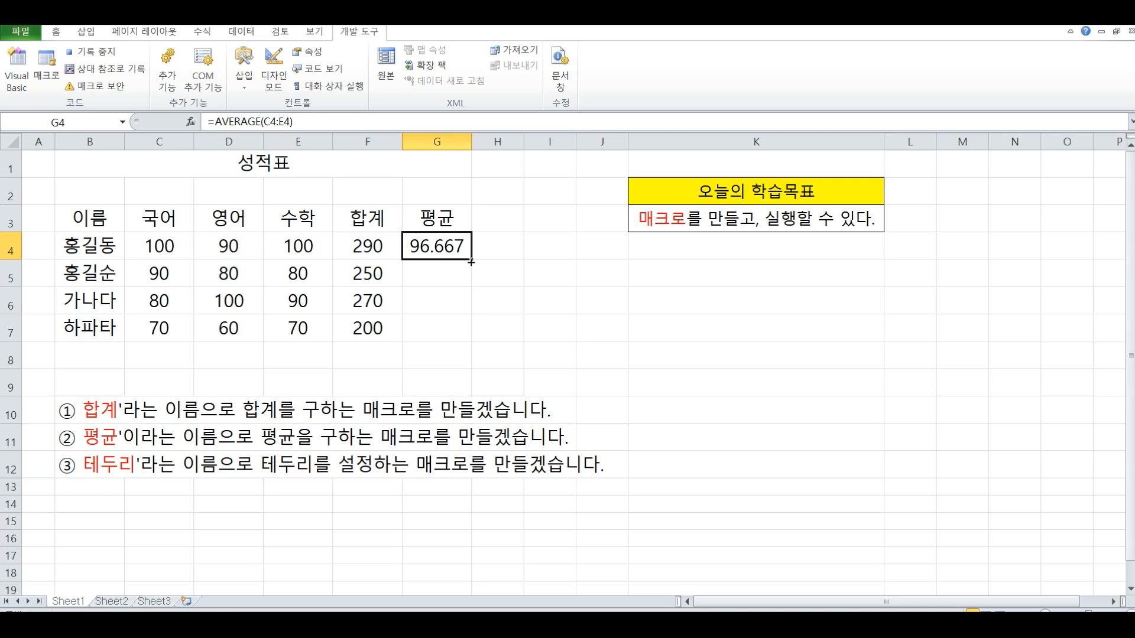
pyautogui.moveTo(471, 261); pyautogui.dragTo(470, 343)
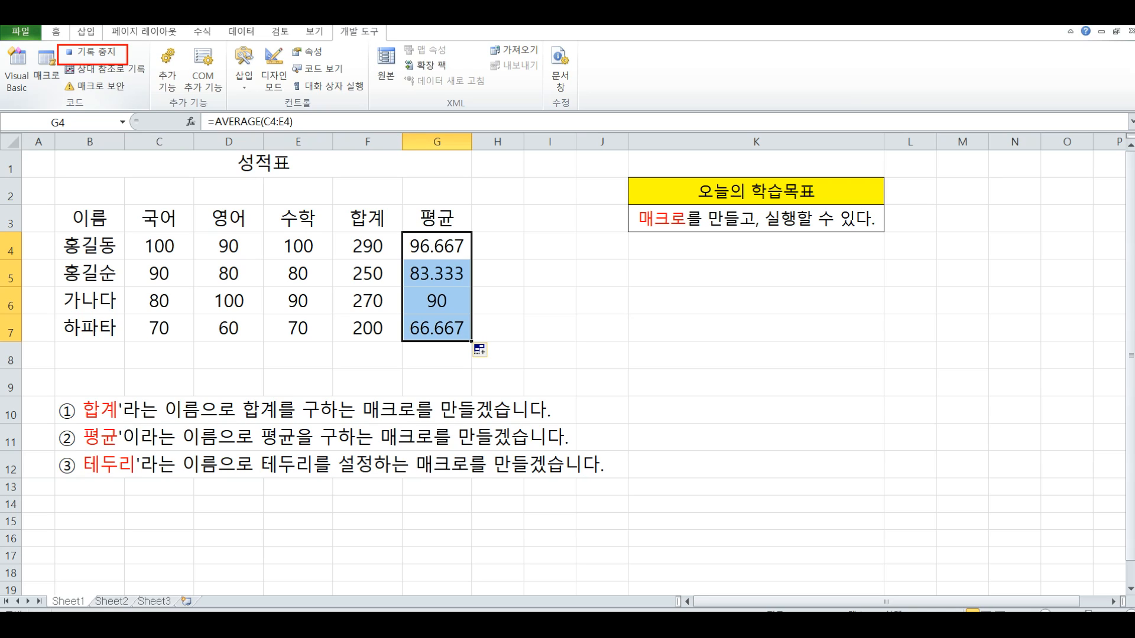
pyautogui.click(558, 294)
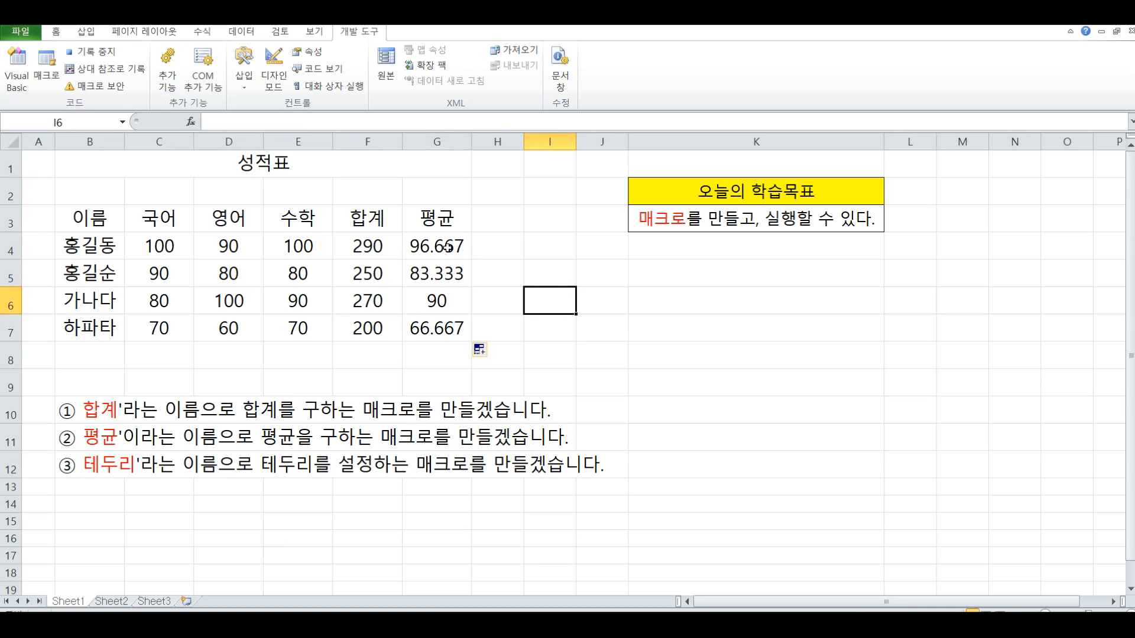
pyautogui.click(98, 52)
# Step: Clear the totals and averages in F4:G7, and test the 합계 and 평균 macros by running both
pyautogui.moveTo(374, 243); pyautogui.dragTo(428, 327)
pyautogui.press('Delete')
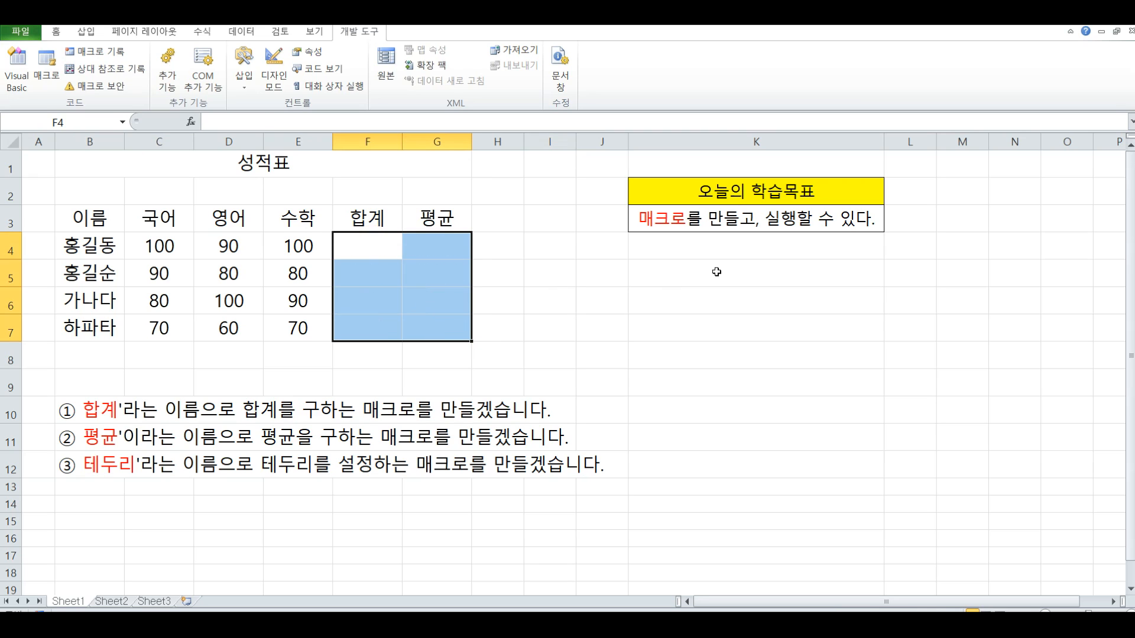
pyautogui.click(740, 310)
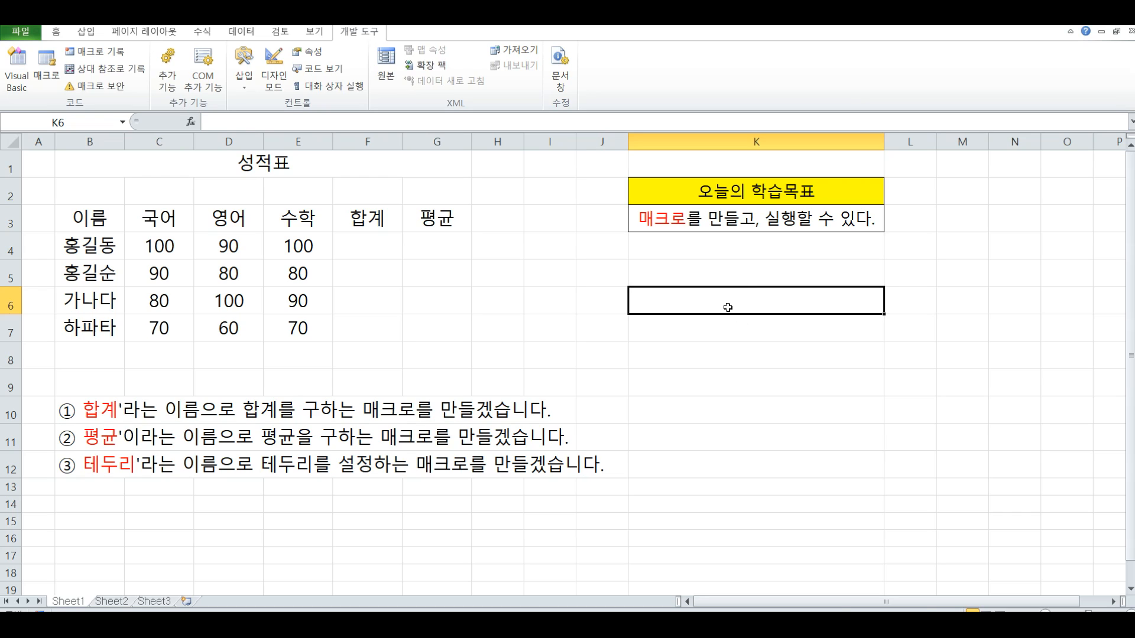
pyautogui.hotkey('ctrl', 'a')
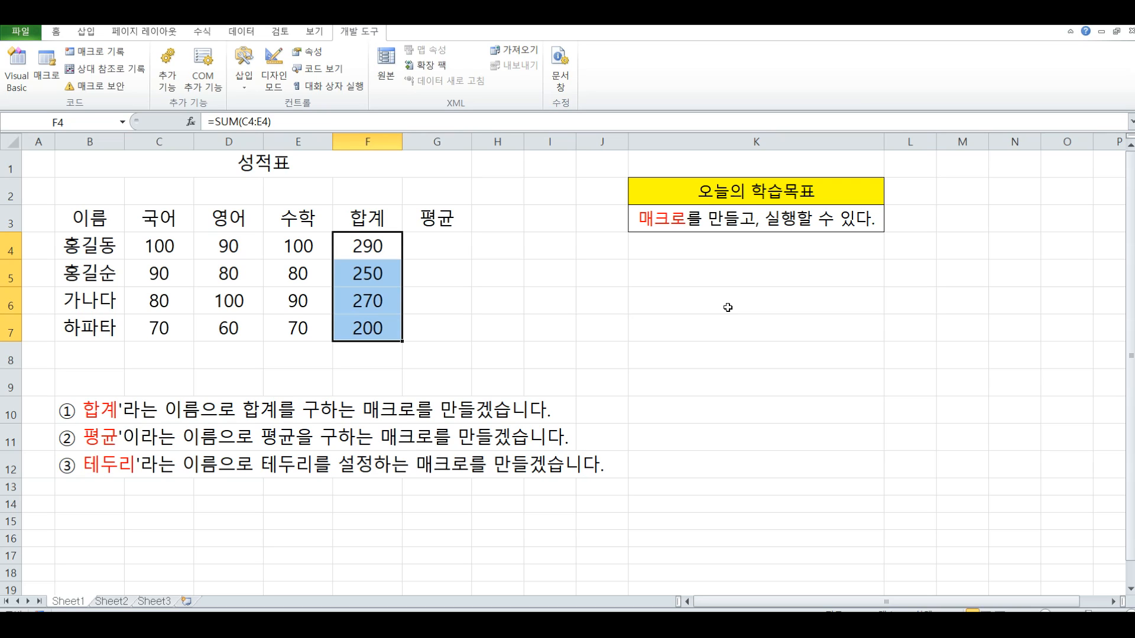
pyautogui.hotkey('ctrl', 'b')
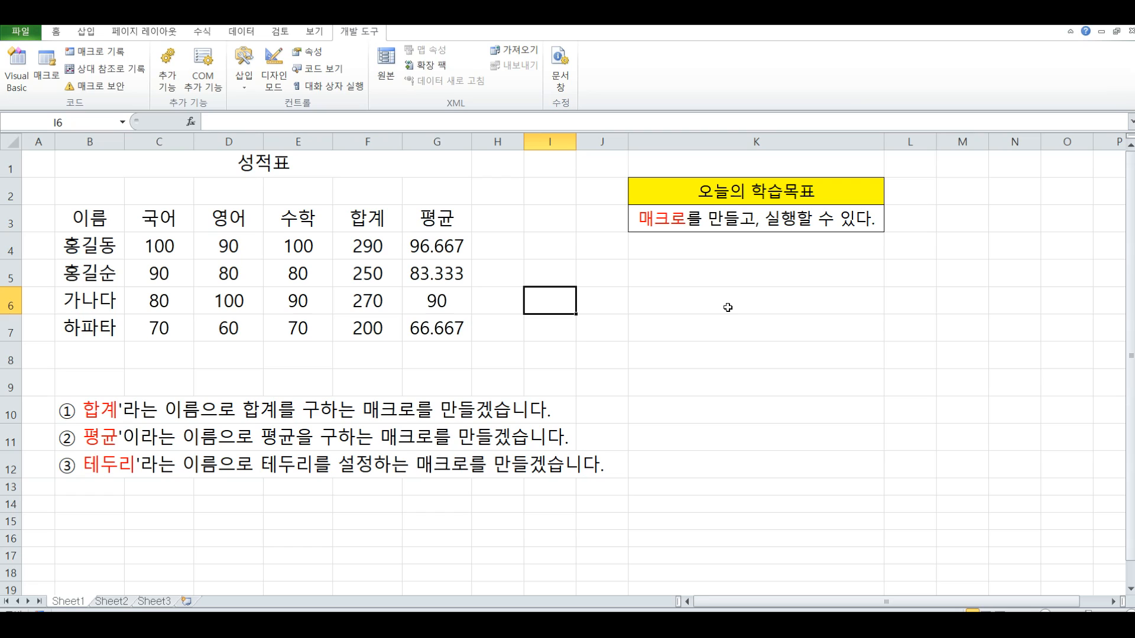
# Step: Clear F4:G7 again and rerun the 합계 macro to fill in the totals
pyautogui.moveTo(371, 243); pyautogui.dragTo(427, 323)
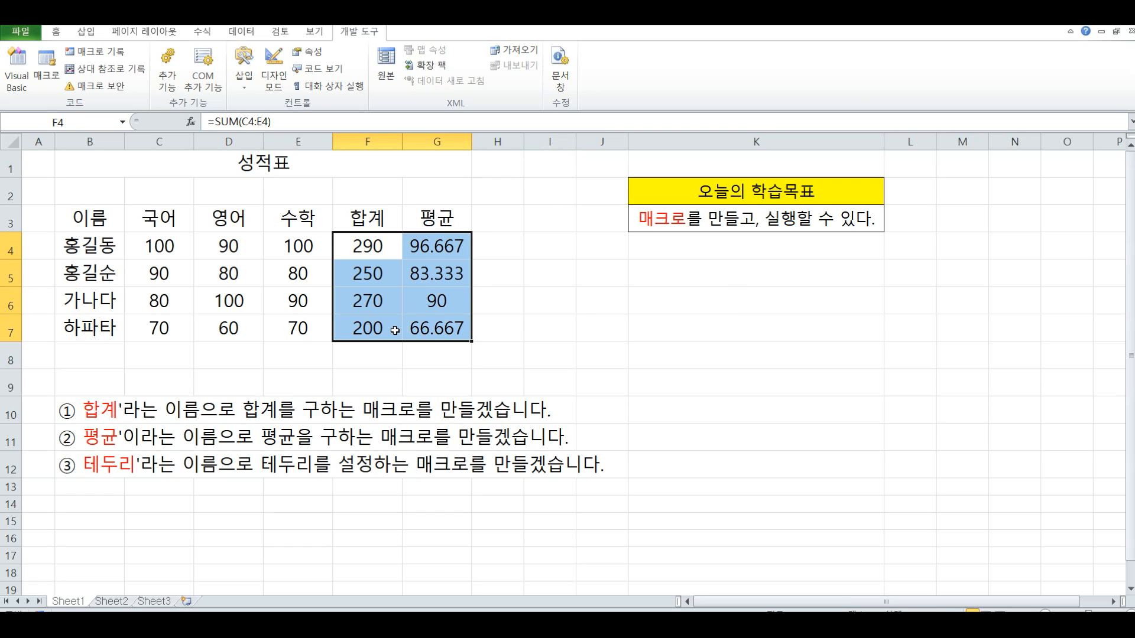
pyautogui.press('Delete')
pyautogui.click(712, 324)
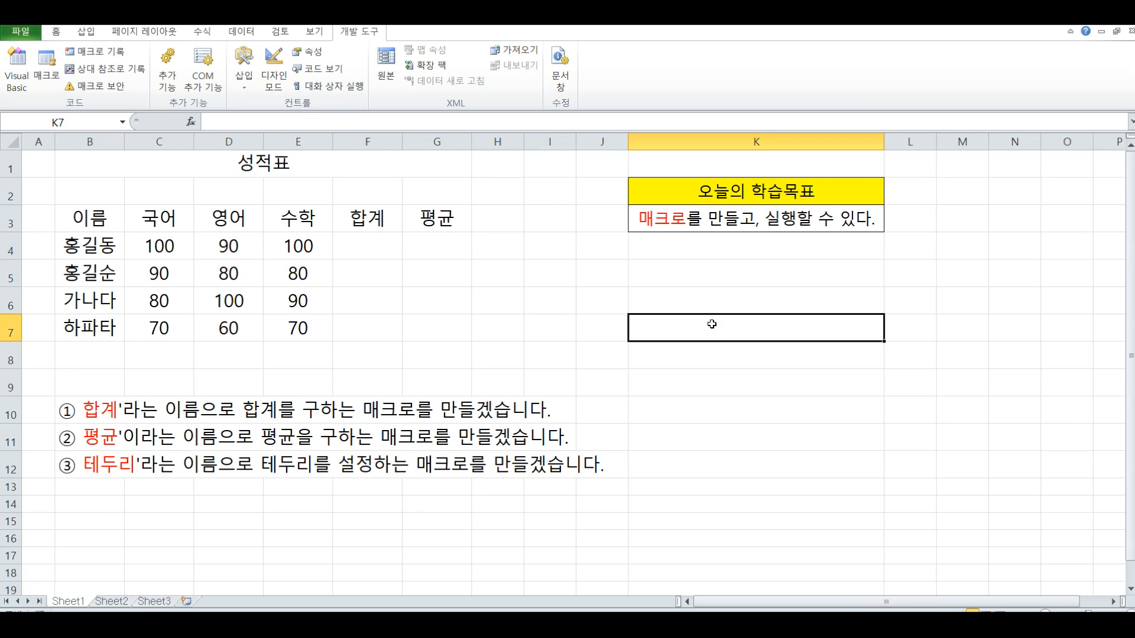
pyautogui.hotkey('ctrl', 'a')
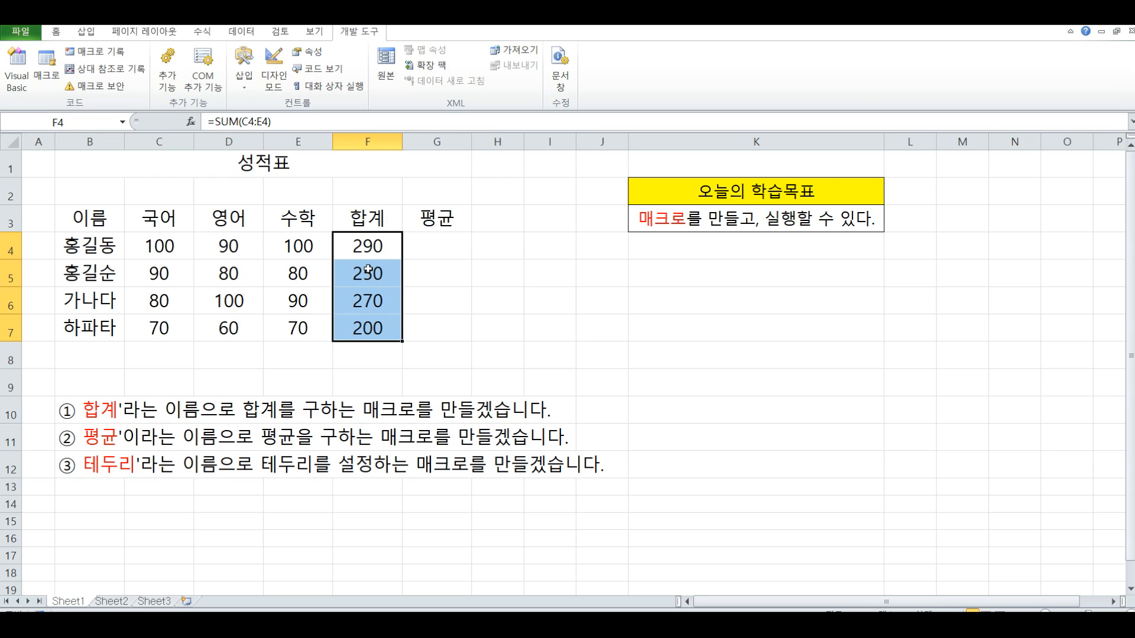
# Step: Run the 평균 macro from a cell outside the table to fill in the averages
pyautogui.click(571, 382)
pyautogui.click(713, 357)
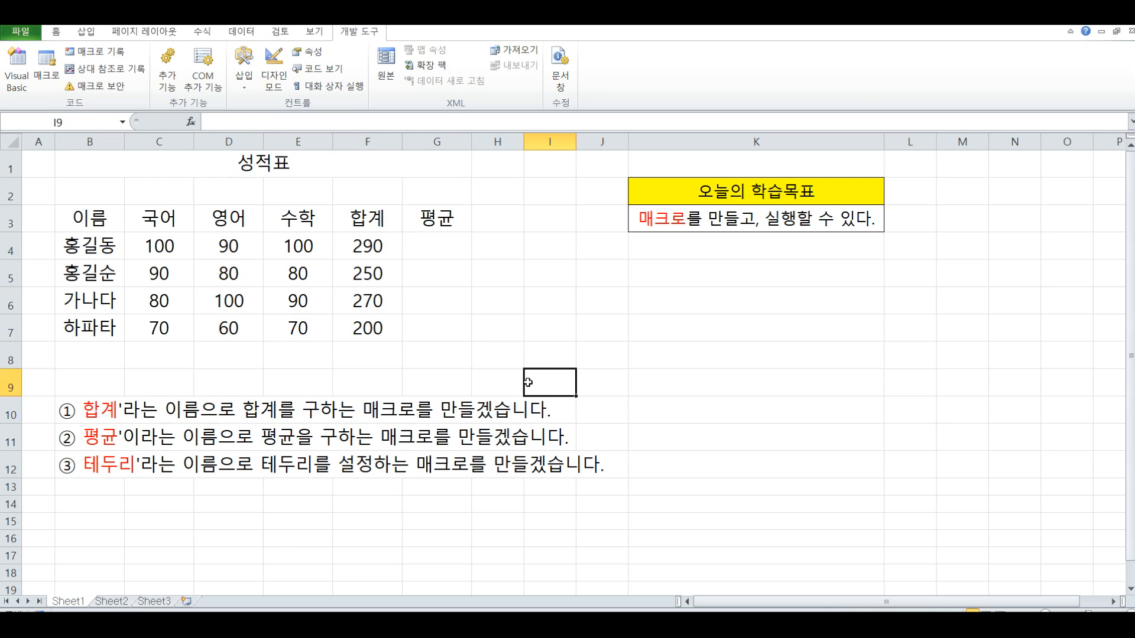
pyautogui.click(662, 469)
pyautogui.click(393, 538)
pyautogui.click(733, 460)
pyautogui.click(768, 324)
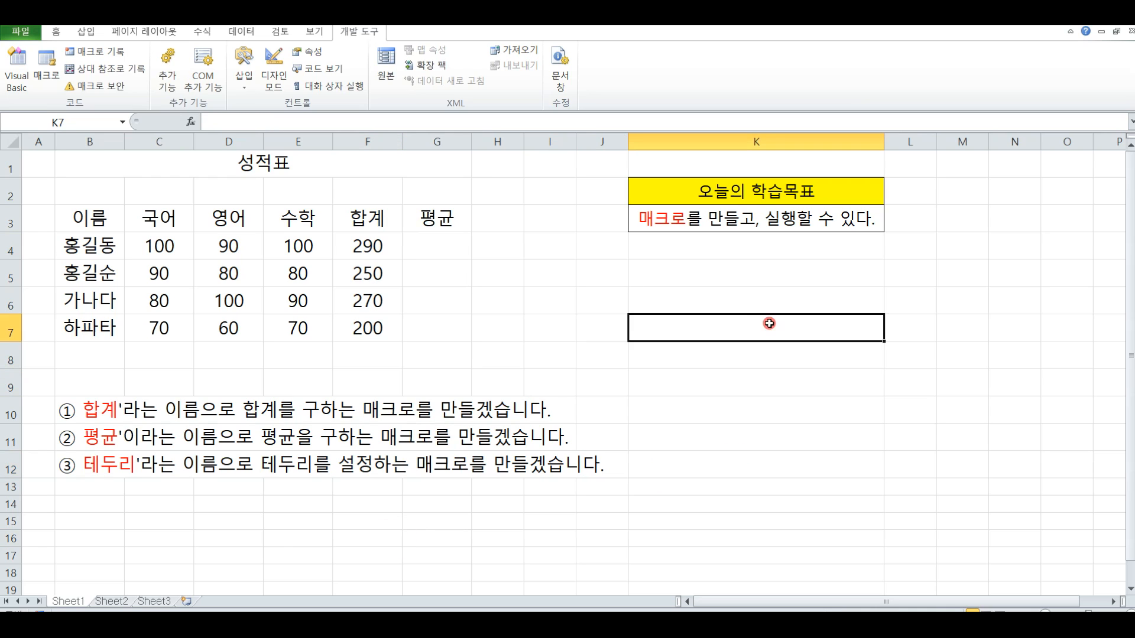
pyautogui.hotkey('ctrl', 'b')
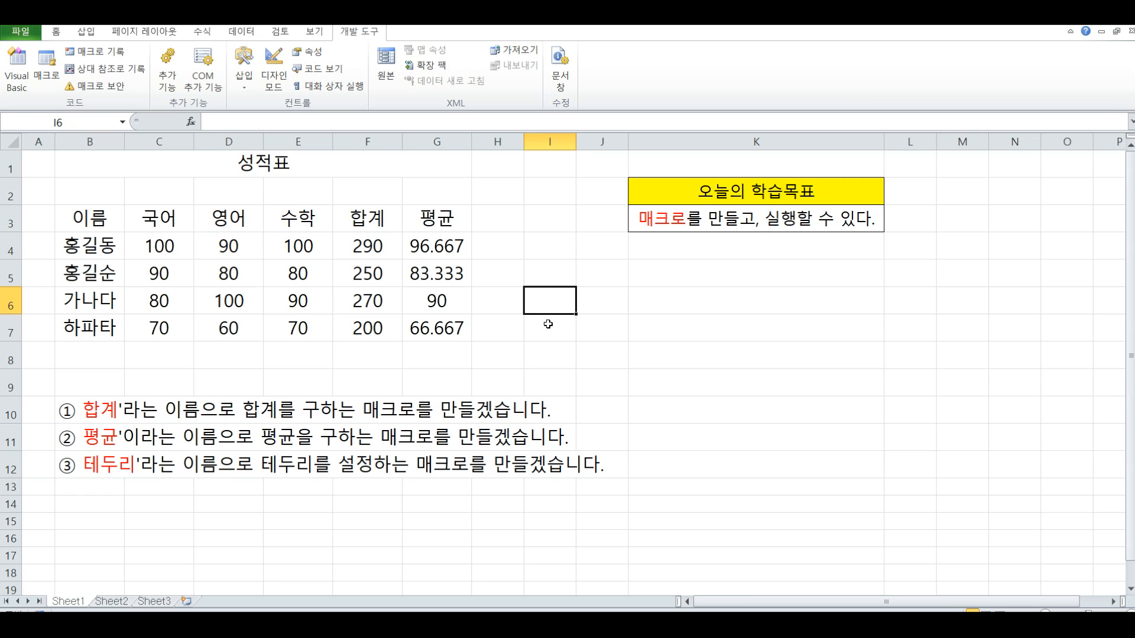
pyautogui.moveTo(360, 250); pyautogui.dragTo(351, 319)
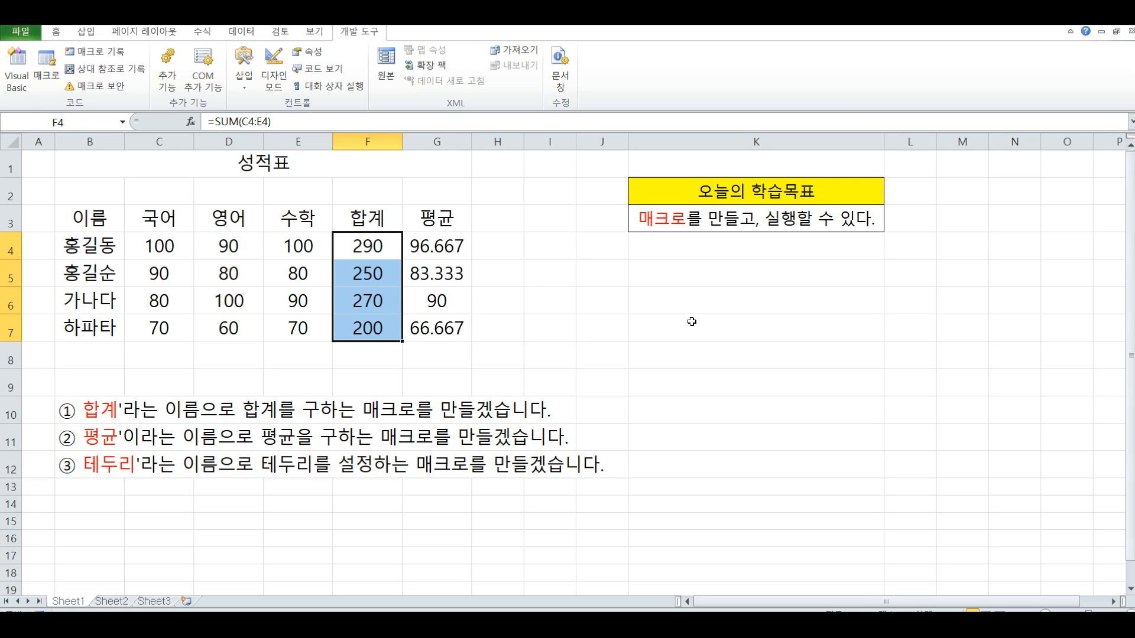
pyautogui.click(701, 346)
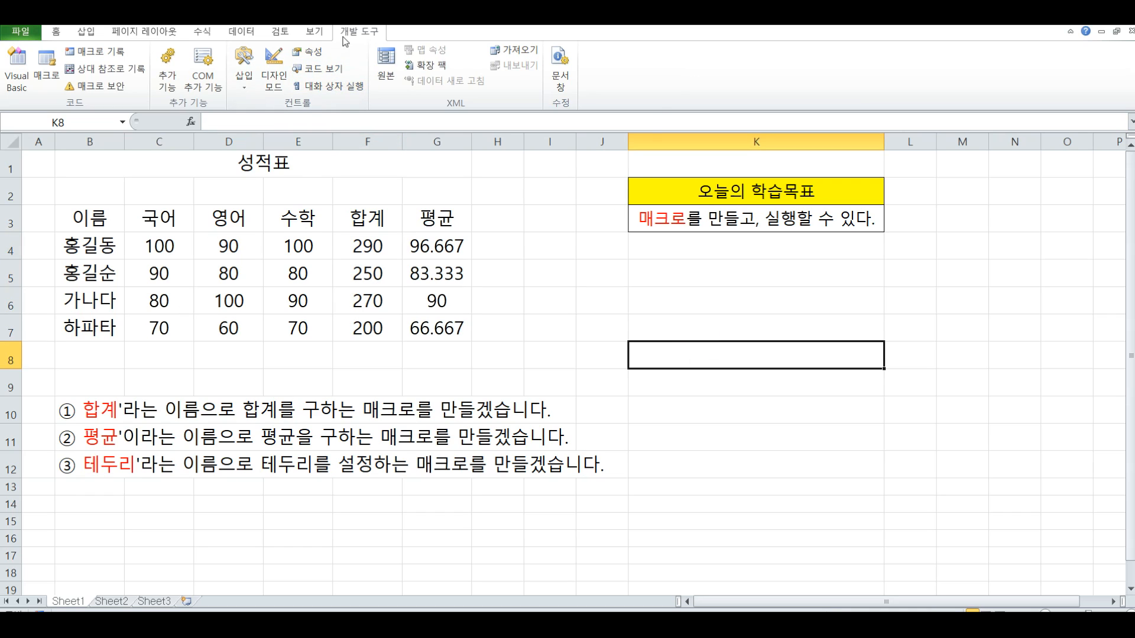
pyautogui.click(829, 393)
pyautogui.click(796, 346)
pyautogui.click(781, 319)
pyautogui.moveTo(90, 210); pyautogui.dragTo(431, 332)
pyautogui.click(851, 406)
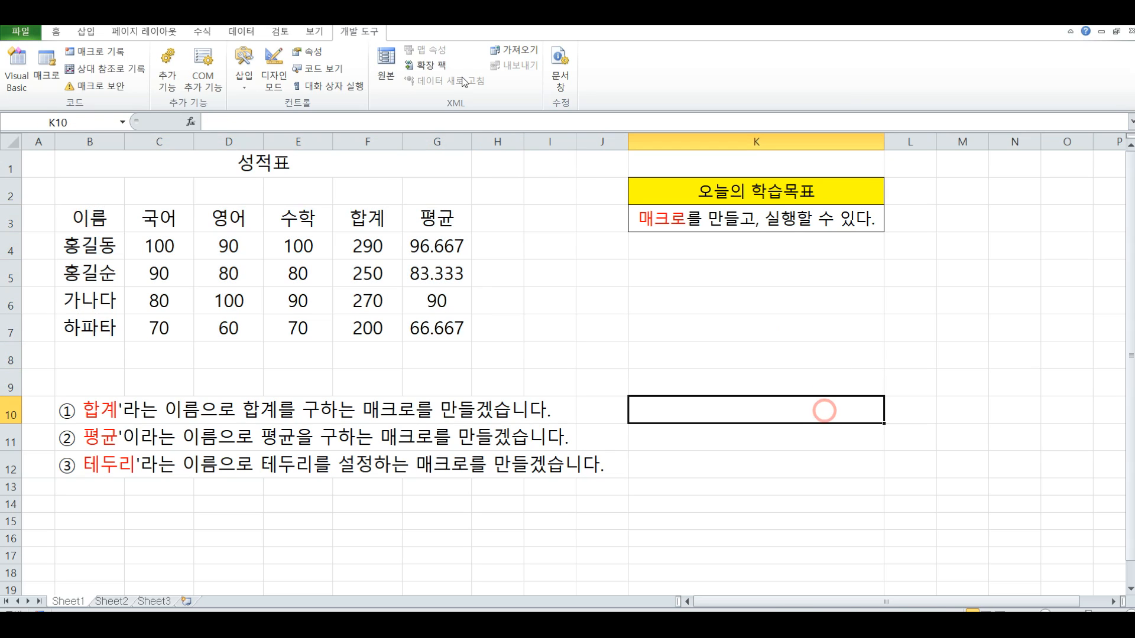
# Step: Start recording a macro named 테두리 with e as its shortcut letter, leaving the description empty
pyautogui.click(95, 54)
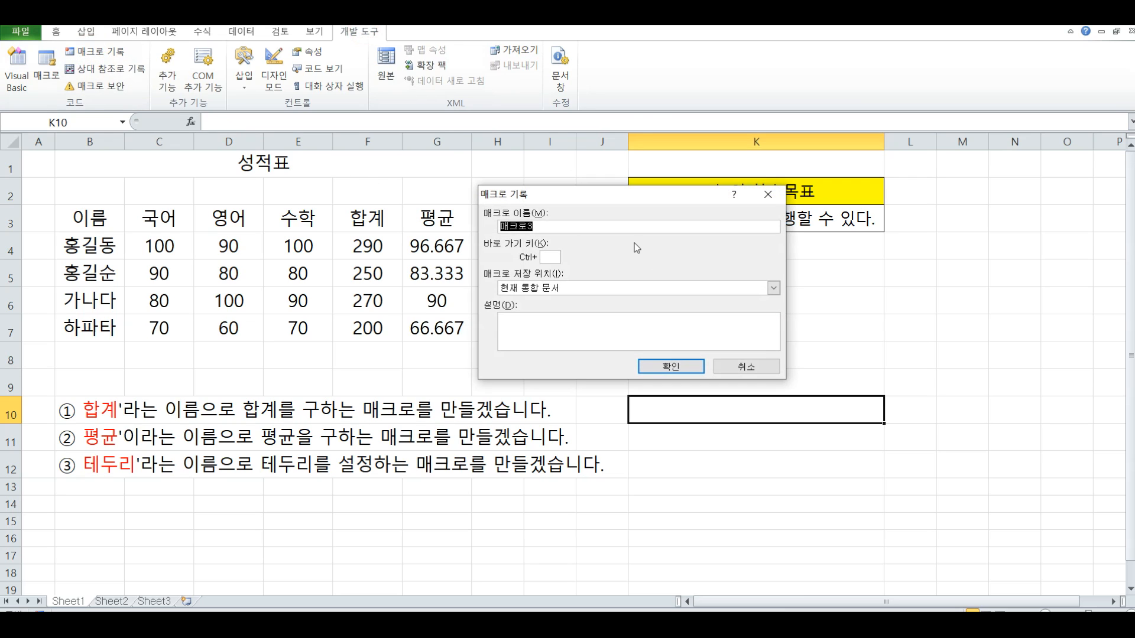
pyautogui.write('ㅌㅔ두리')
pyautogui.click(555, 256)
pyautogui.write('e')
pyautogui.click(565, 324)
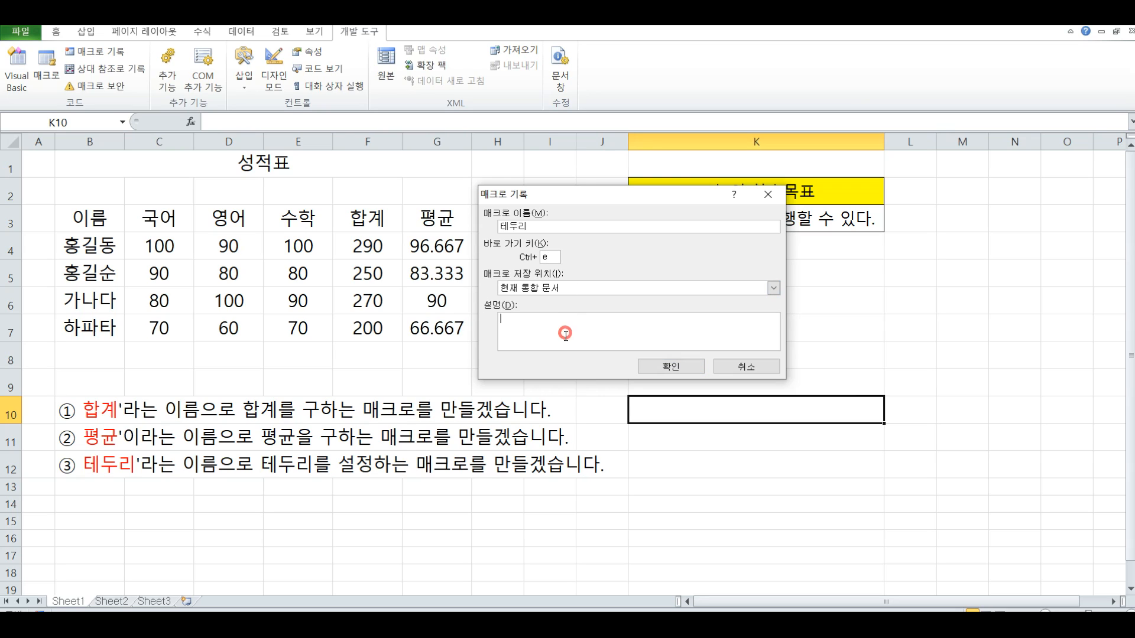
pyautogui.click(671, 367)
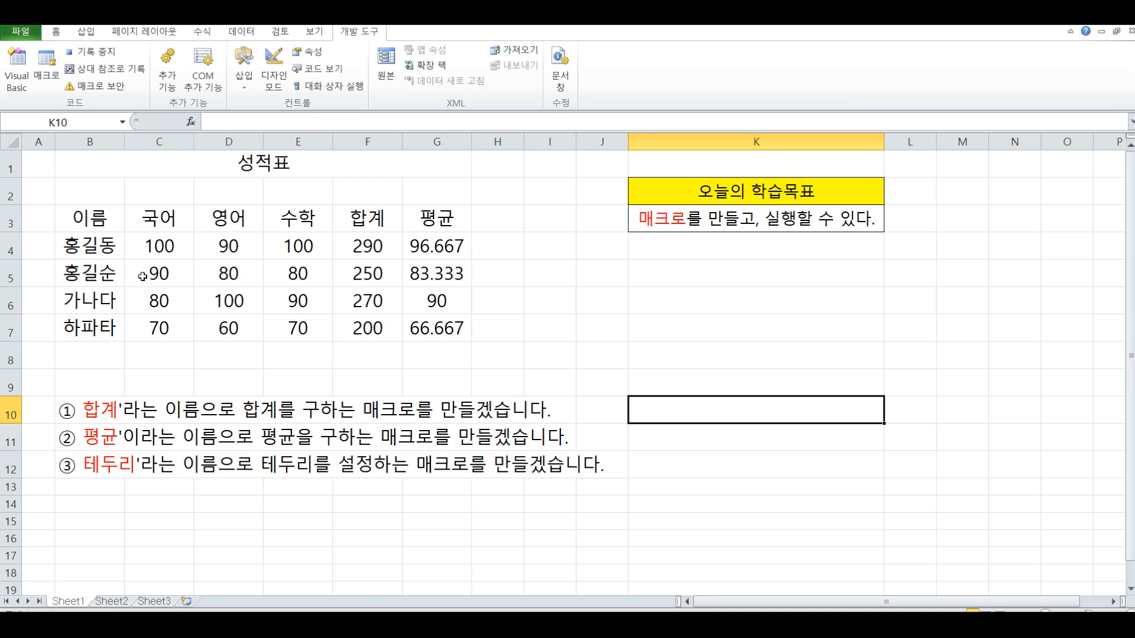
# Step: Apply 모든 테두리 (all borders) to the score table in B3:G7
pyautogui.moveTo(88, 217); pyautogui.dragTo(429, 336)
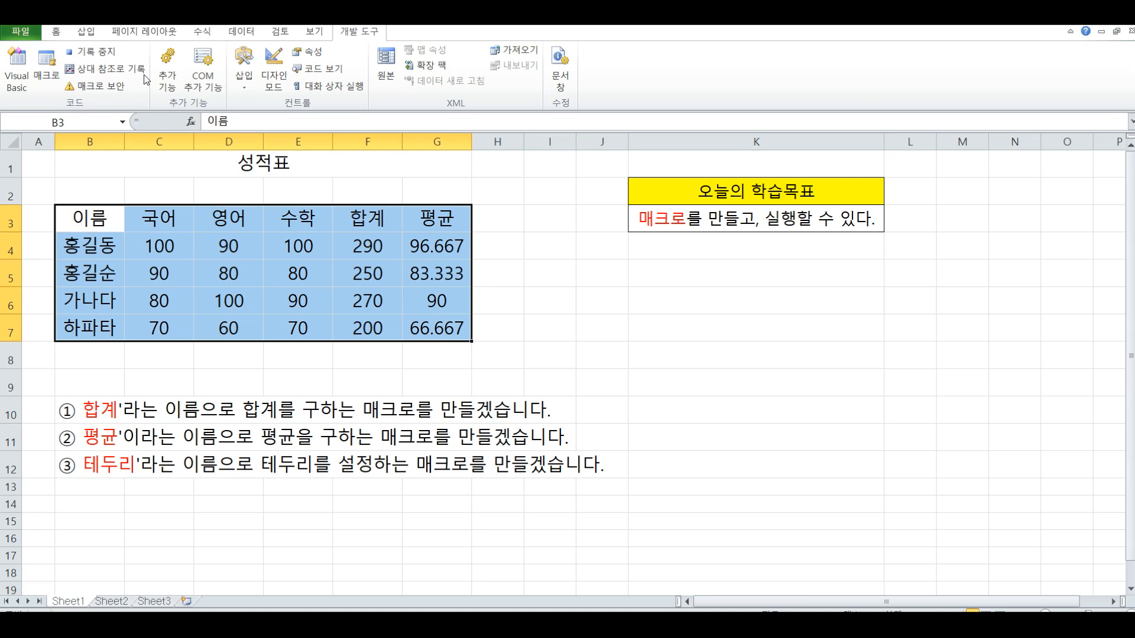
pyautogui.click(57, 32)
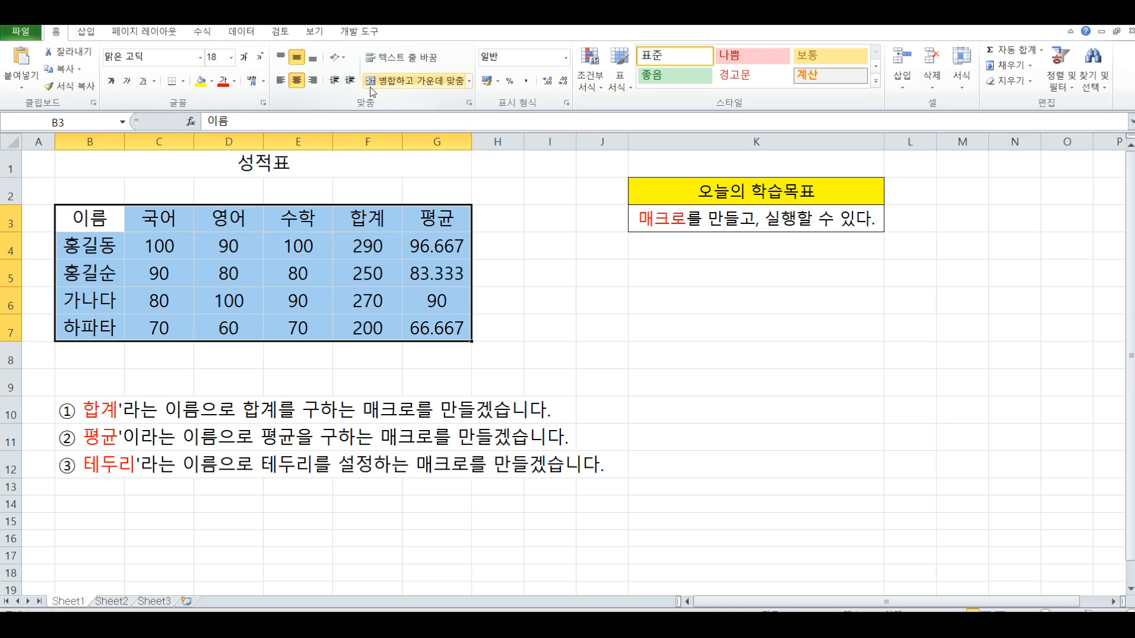
pyautogui.click(183, 81)
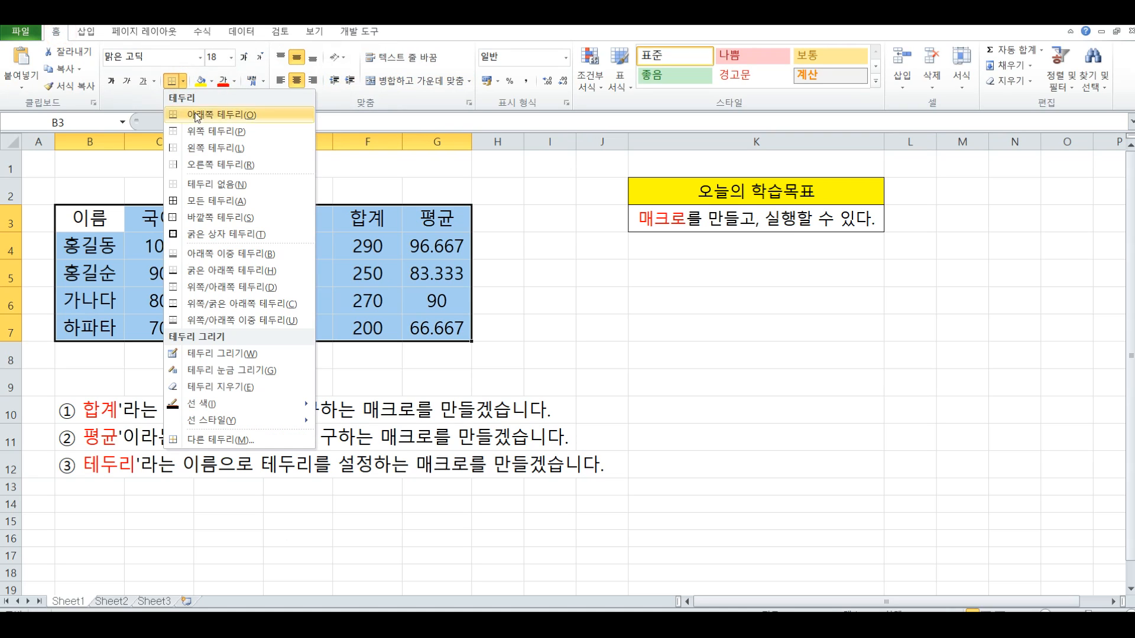
pyautogui.click(203, 202)
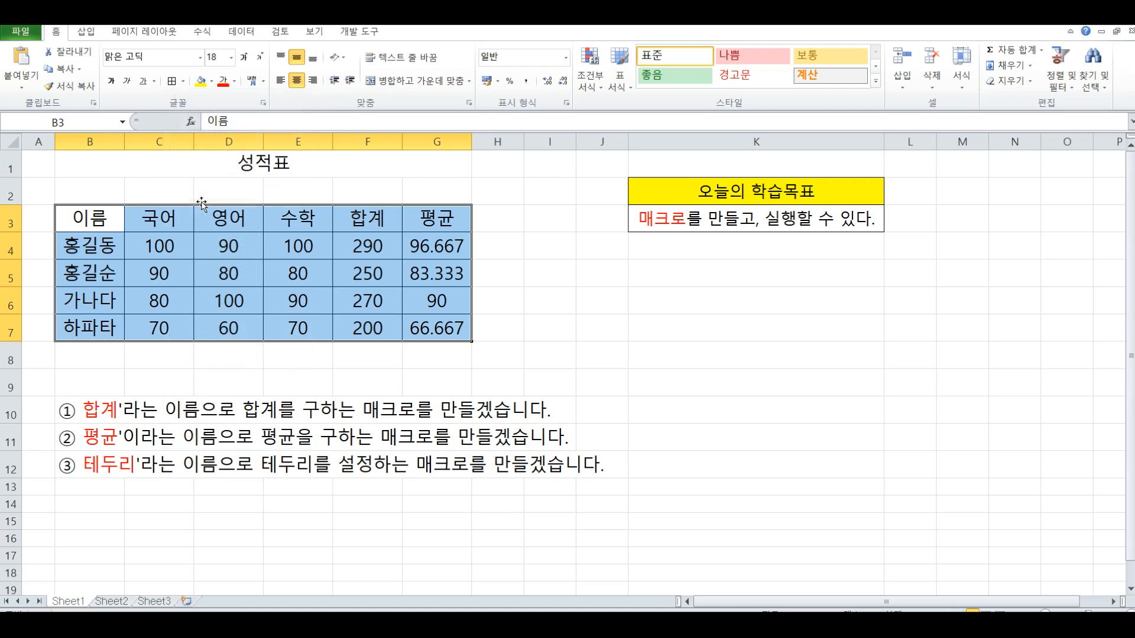
# Step: Add a 굵은 상자 테두리 (thick box border) around B3:G7 and stop recording the 테두리 macro
pyautogui.click(184, 82)
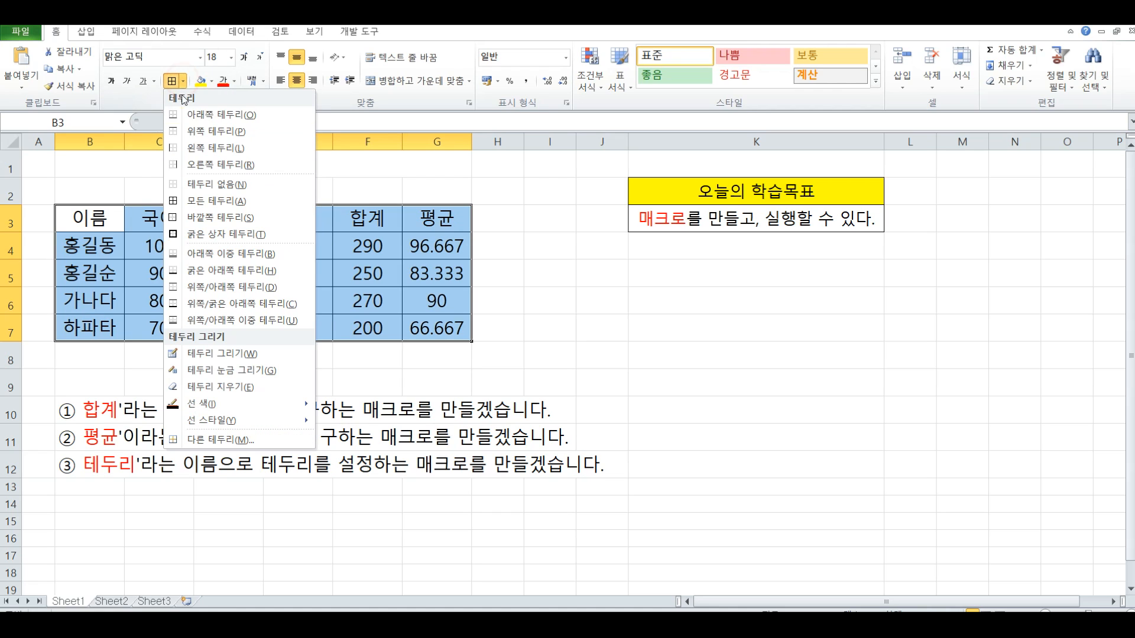
pyautogui.click(194, 236)
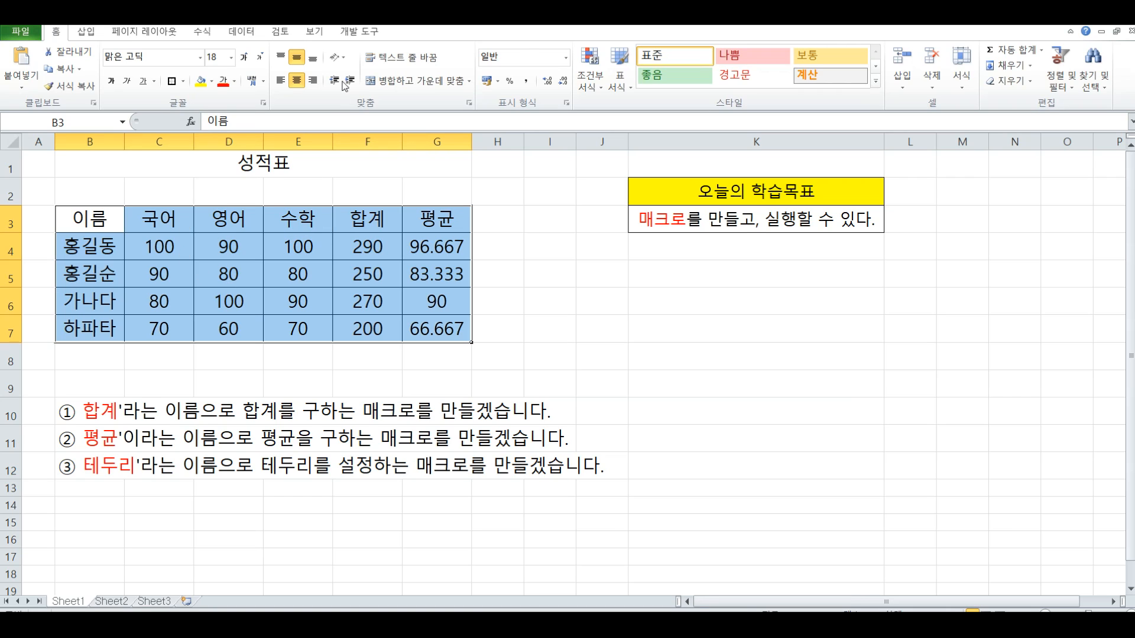
pyautogui.click(352, 32)
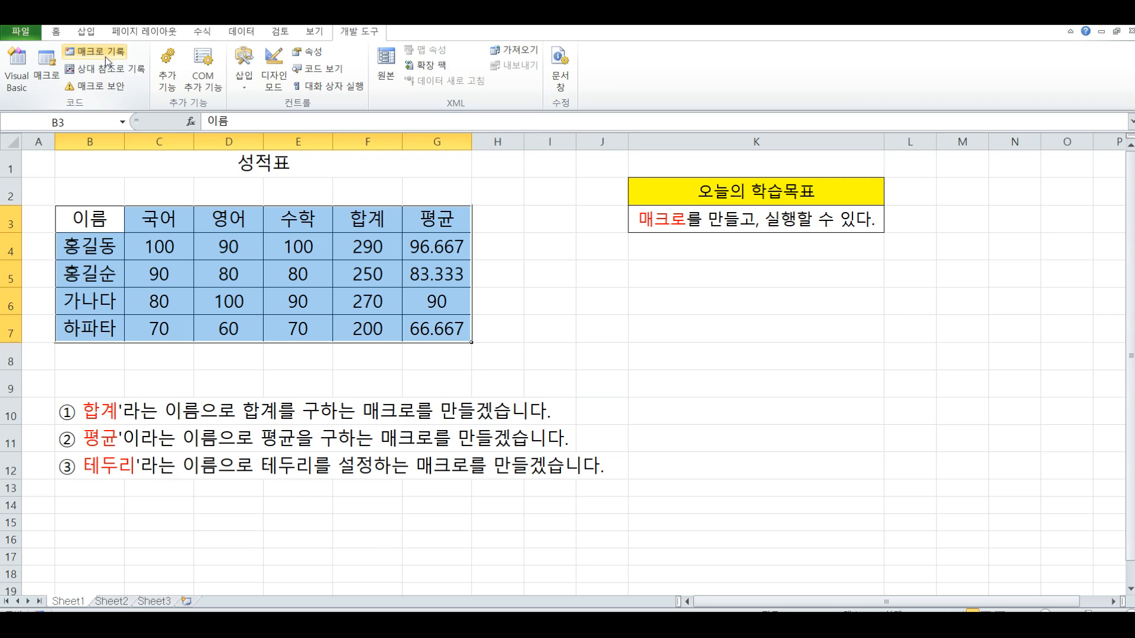
pyautogui.click(744, 345)
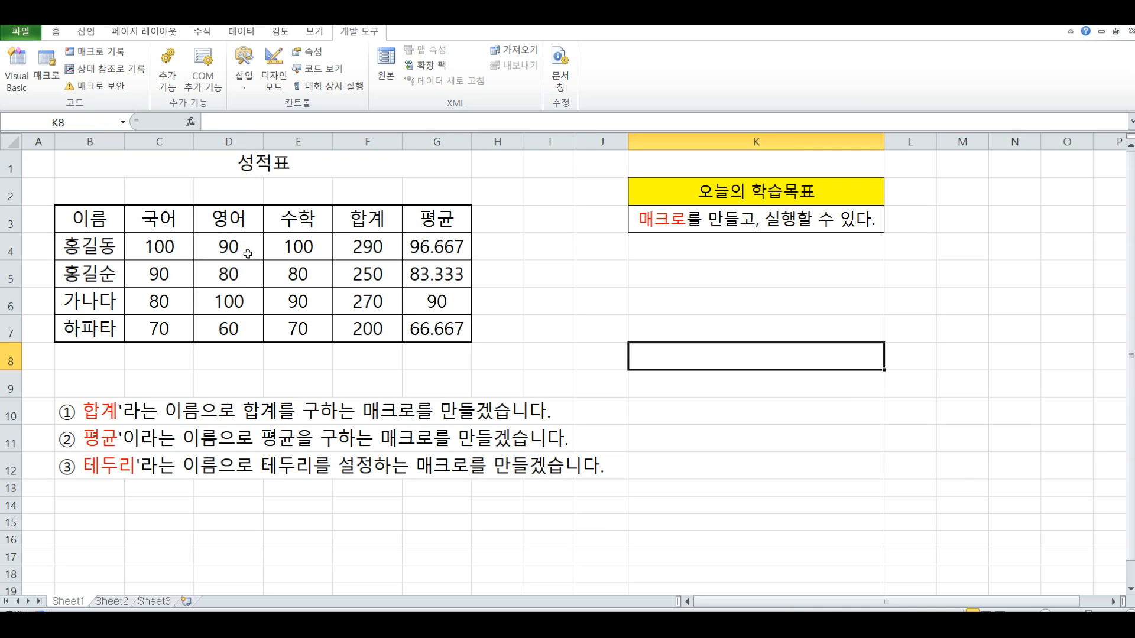
# Step: Run the 테두리 macro on the score table and select the empty cell K8
pyautogui.hotkey('ctrl', 'z')
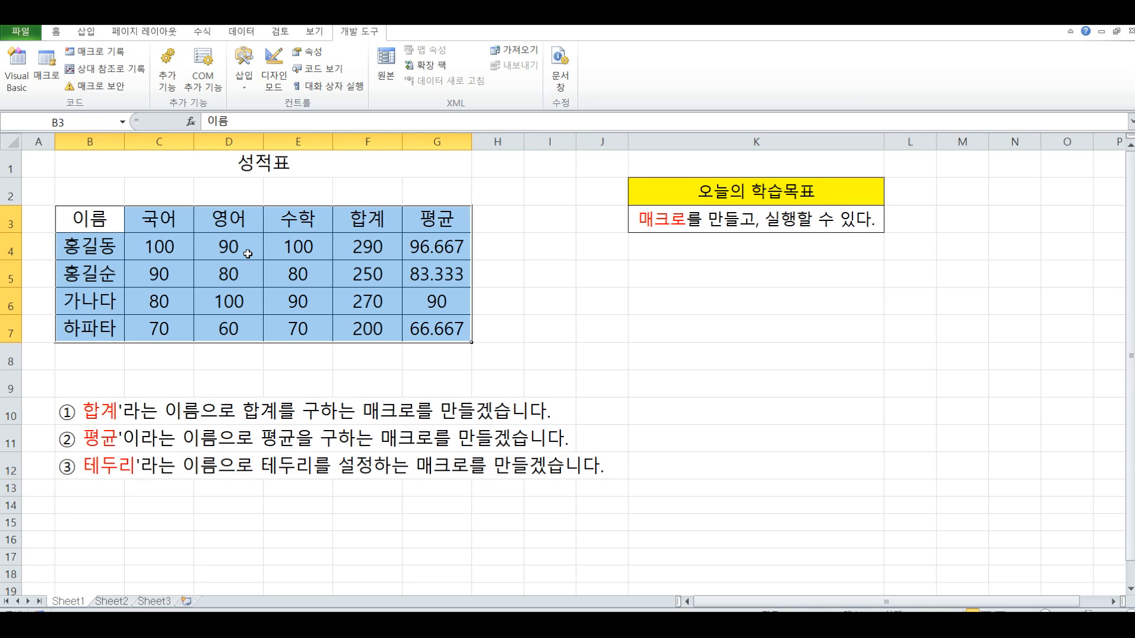
pyautogui.click(701, 349)
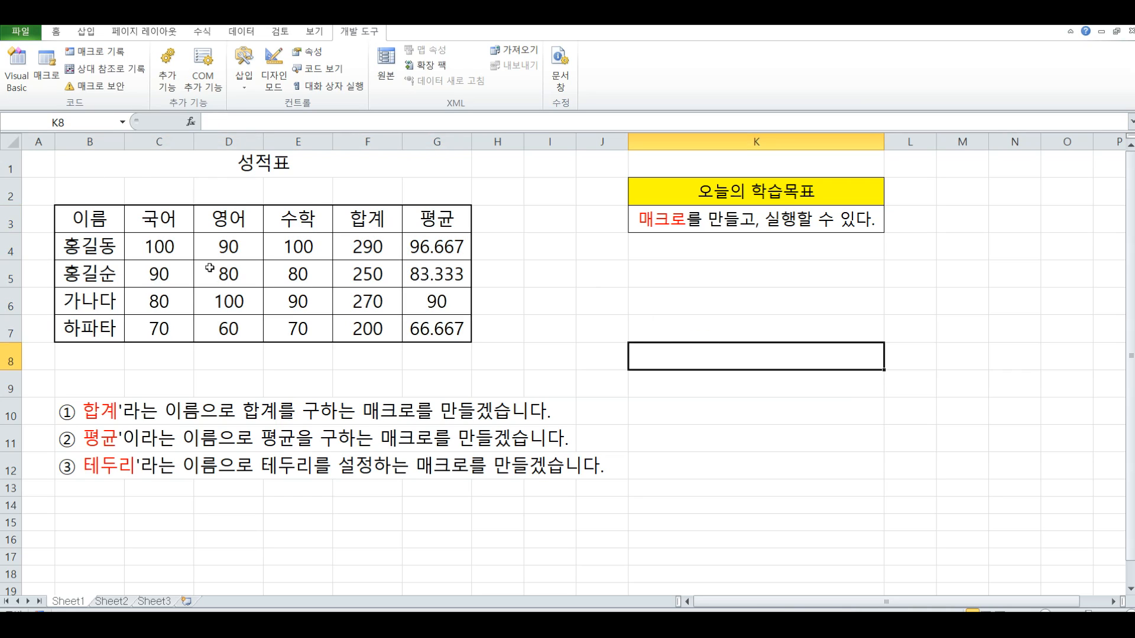
# Step: Remove all borders from B3:G7 and reapply them by running the 테두리 macro from cell K10
pyautogui.moveTo(114, 221); pyautogui.dragTo(433, 322)
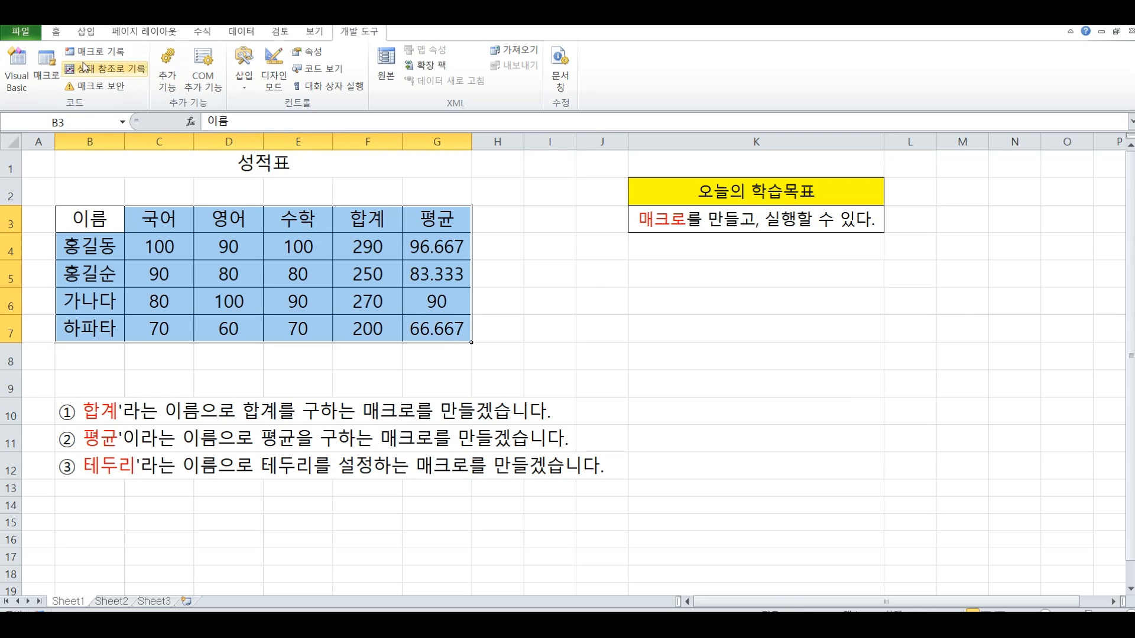
pyautogui.click(64, 32)
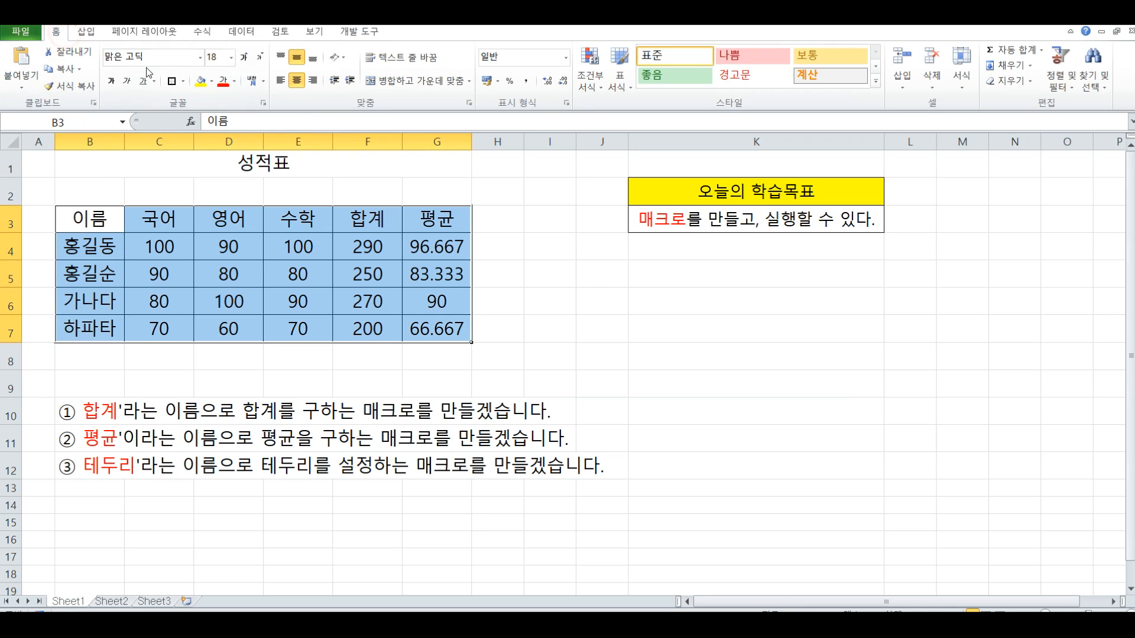
pyautogui.click(183, 81)
pyautogui.click(201, 185)
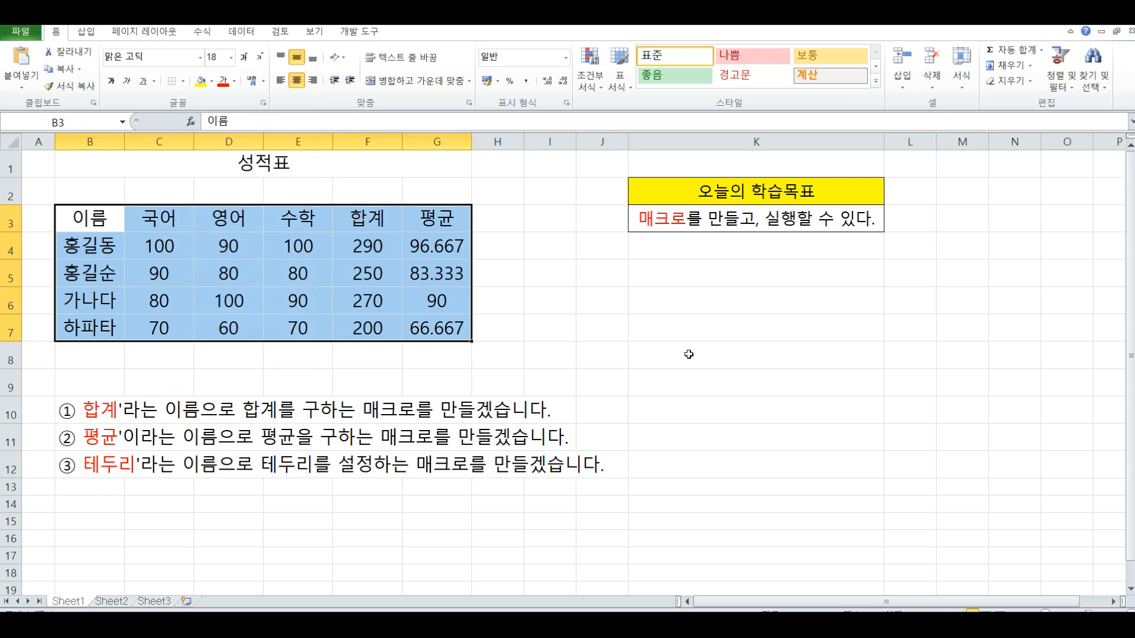
pyautogui.click(736, 402)
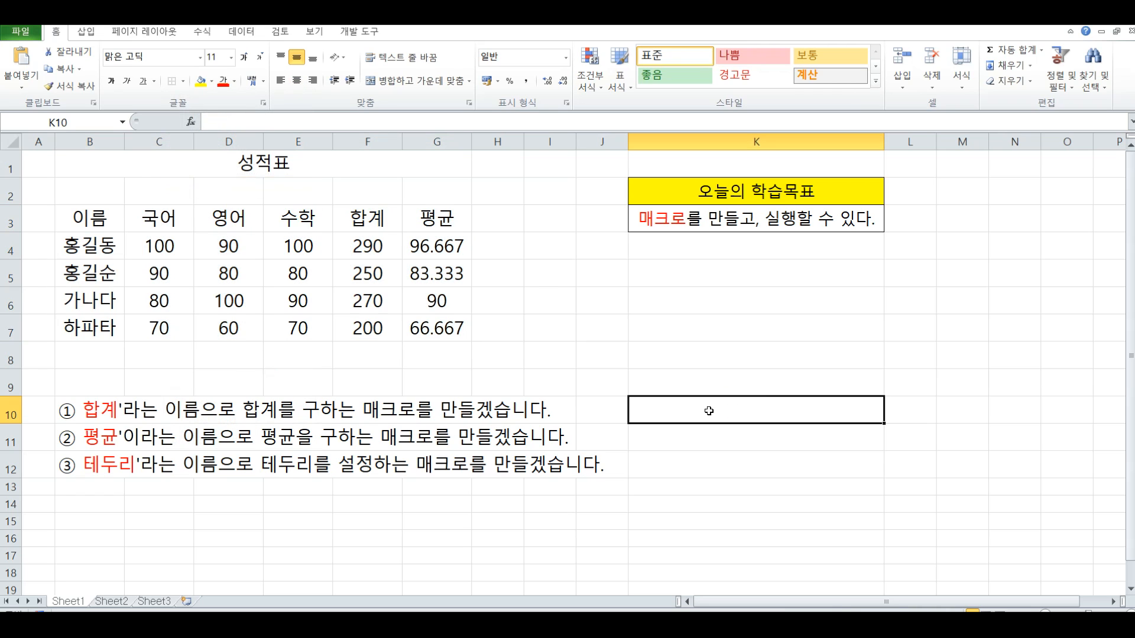
pyautogui.hotkey('ctrl', 't')
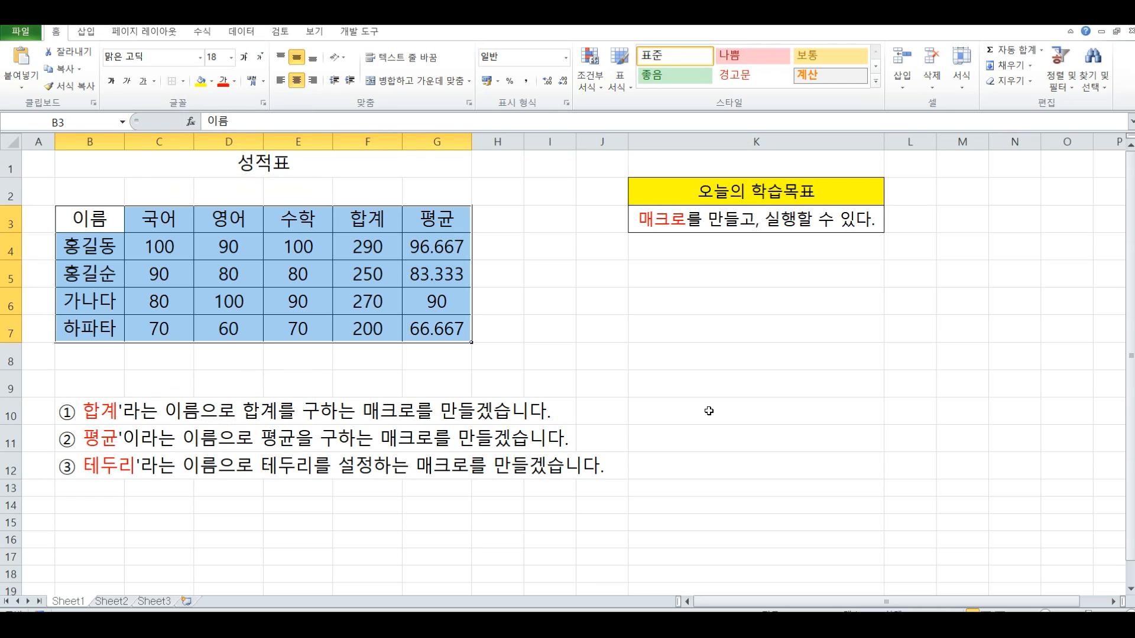
pyautogui.click(656, 350)
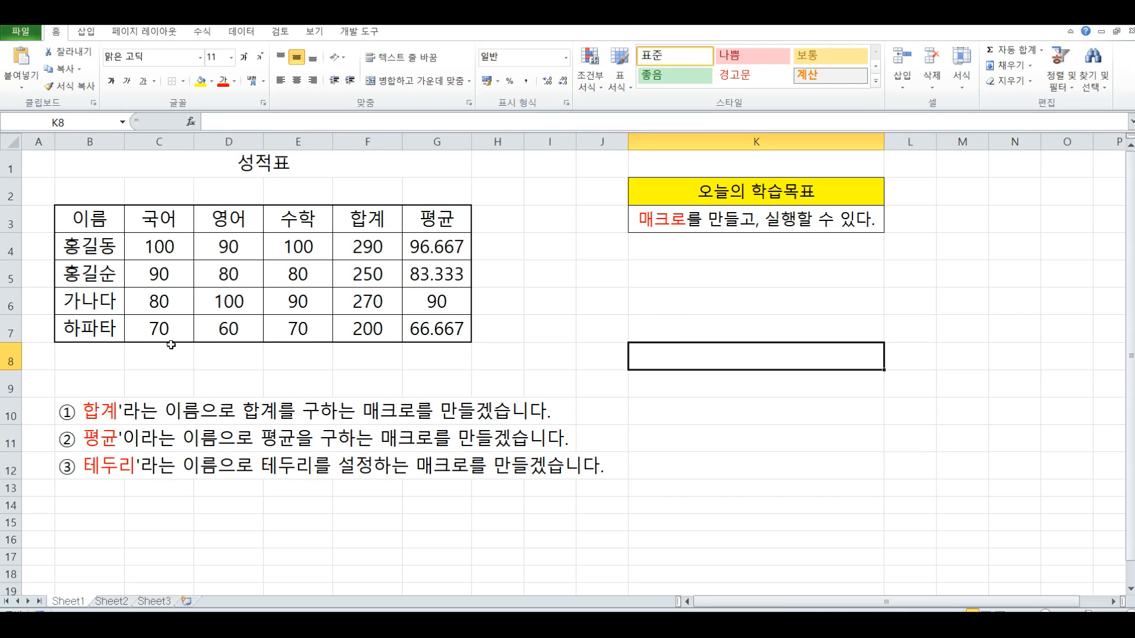
# Step: Start recording a macro named codnrl with h as its shortcut letter, stored in 현재 통합 문서 (this workbook)
pyautogui.moveTo(105, 226); pyautogui.dragTo(437, 220)
pyautogui.click(681, 359)
pyautogui.click(360, 32)
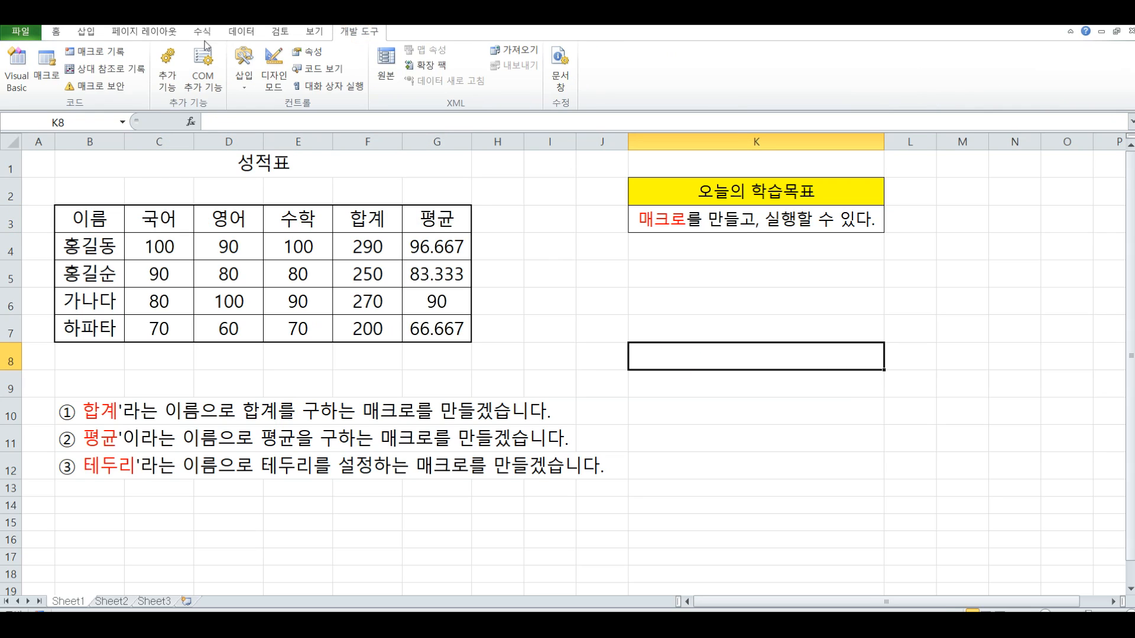
pyautogui.click(107, 51)
pyautogui.moveTo(503, 197); pyautogui.dragTo(634, 354)
pyautogui.write('co')
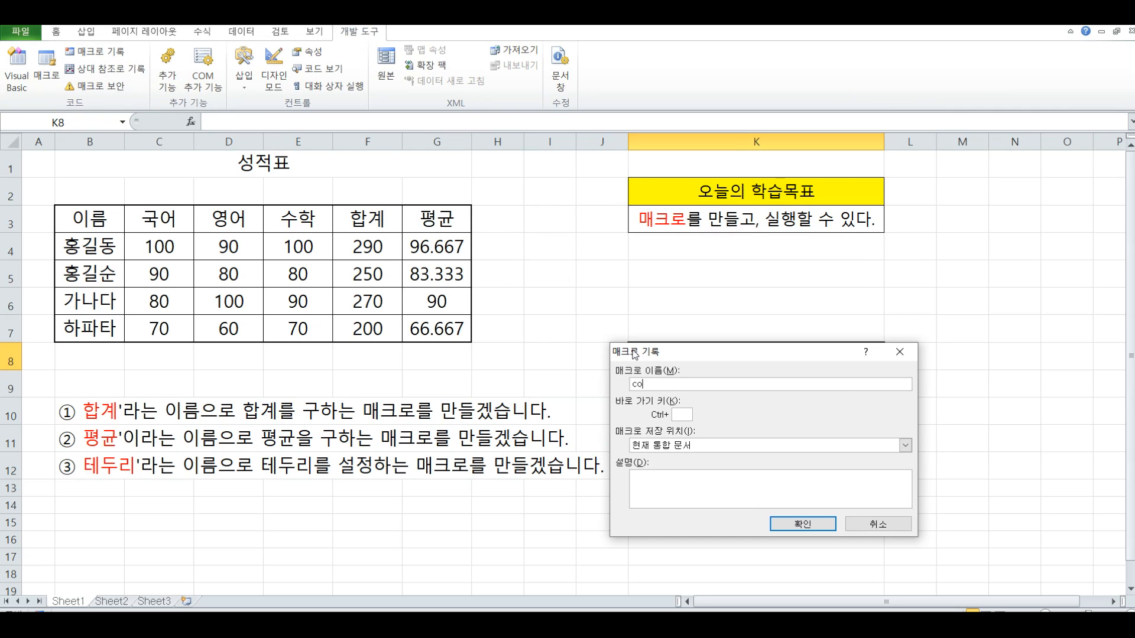
pyautogui.write('dnrl')
pyautogui.click(677, 415)
pyautogui.write('h')
pyautogui.click(803, 526)
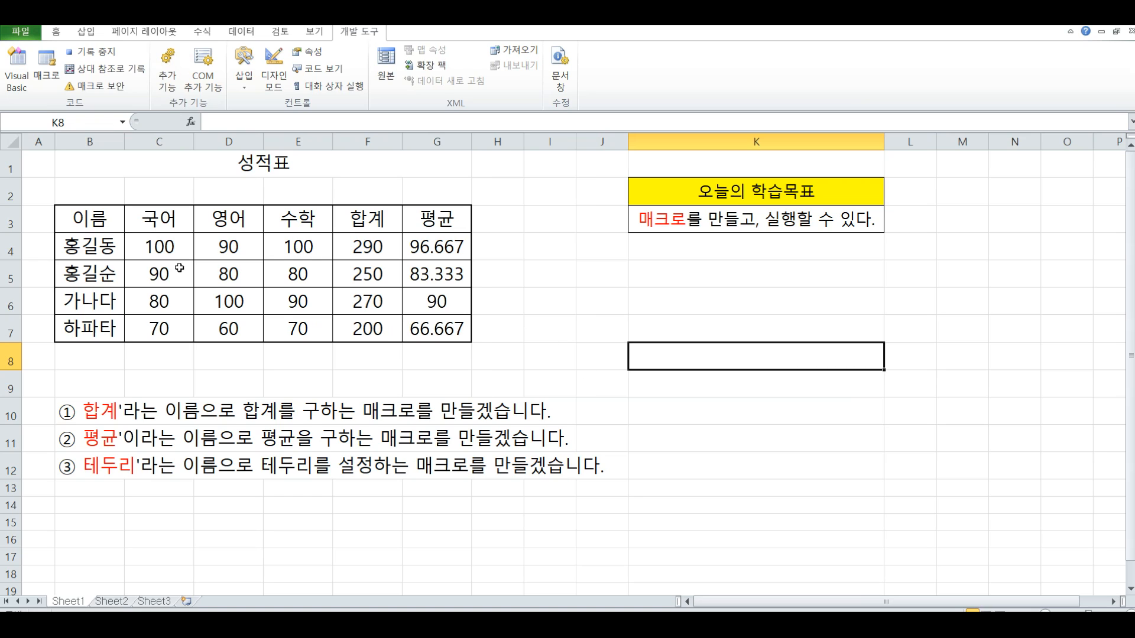
# Step: Fill the header row B3:G3 with yellow, stop recording the macro and deselect the row
pyautogui.moveTo(89, 214); pyautogui.dragTo(426, 221)
pyautogui.click(57, 34)
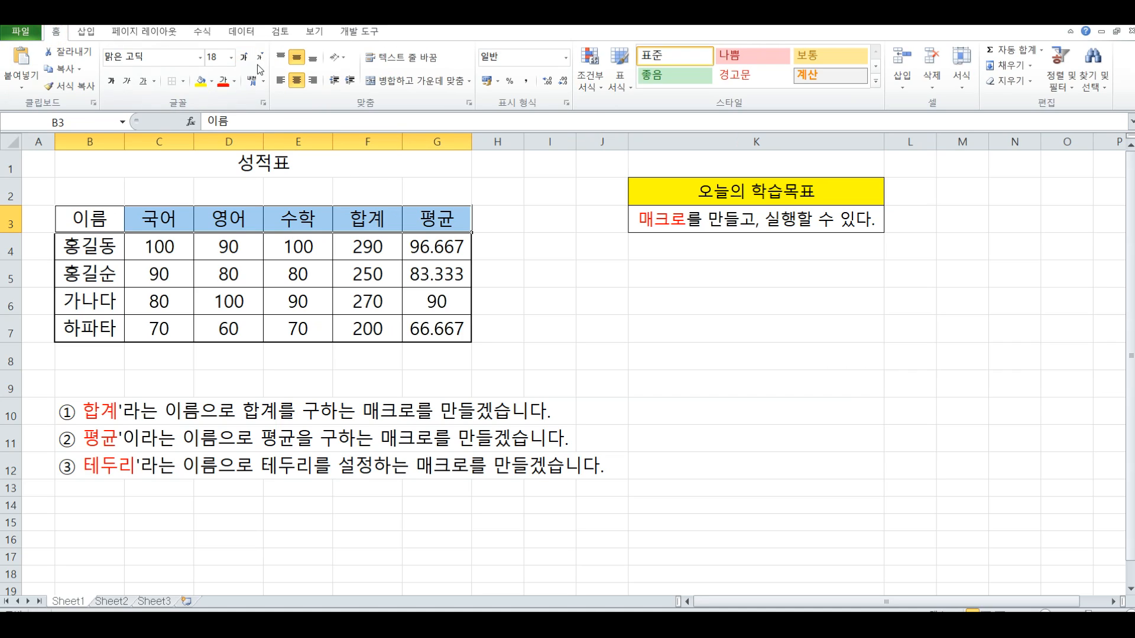
pyautogui.click(201, 81)
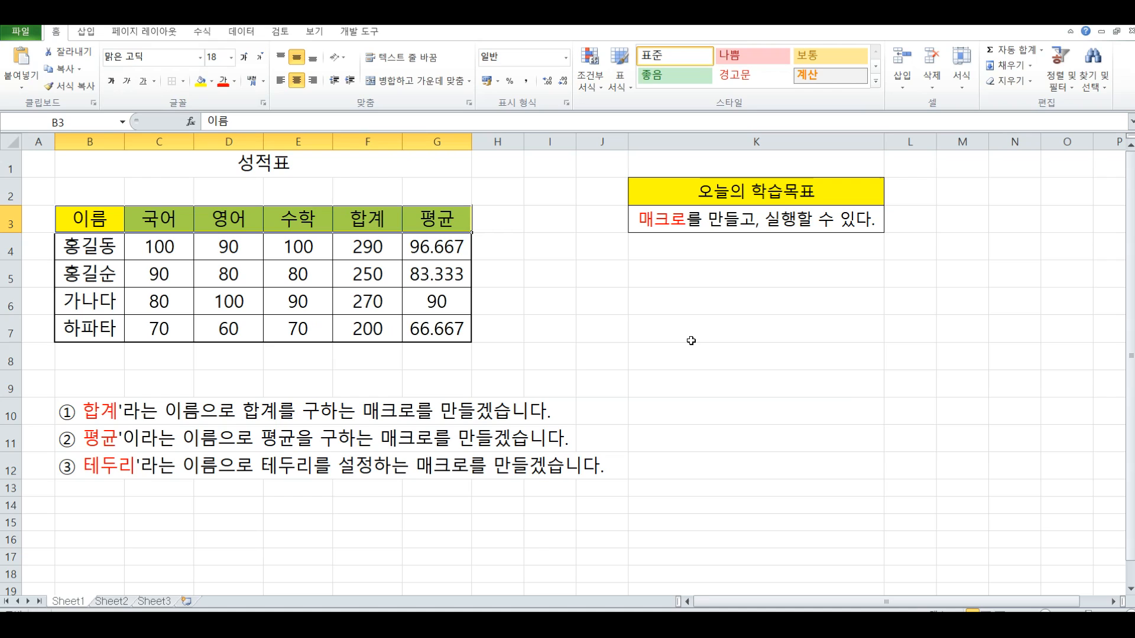
pyautogui.click(365, 37)
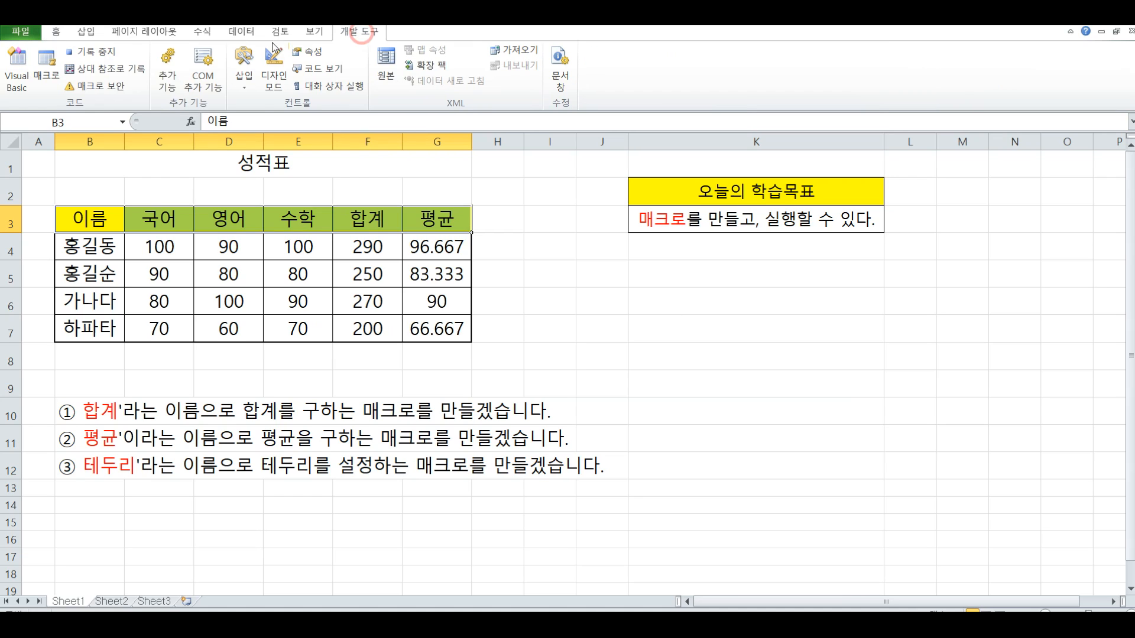
pyautogui.click(102, 54)
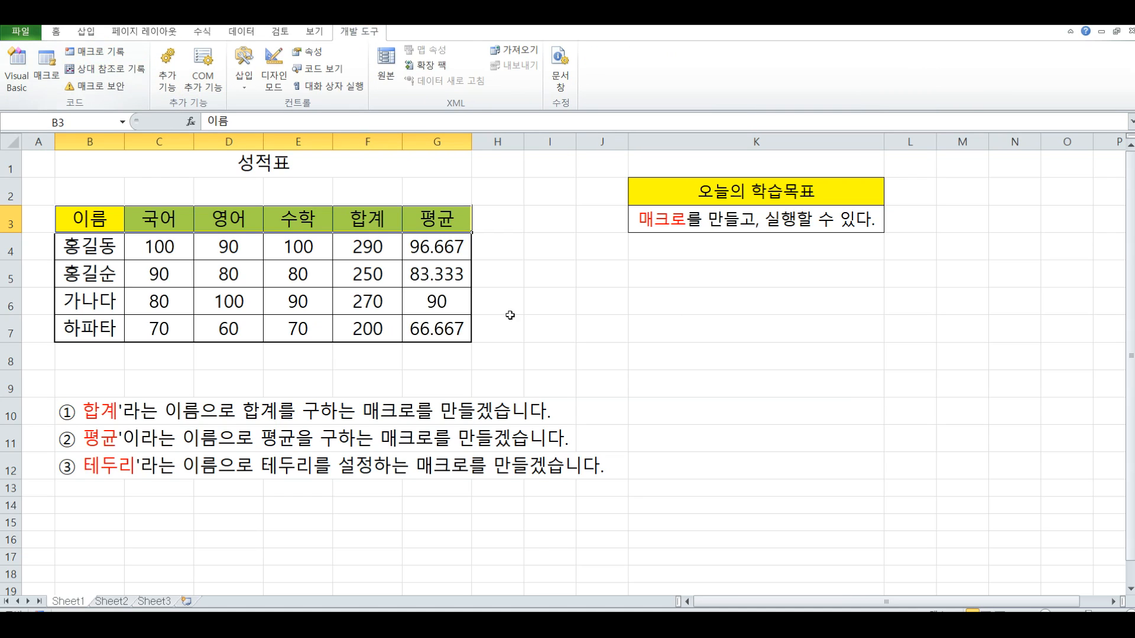
pyautogui.click(664, 326)
pyautogui.click(582, 280)
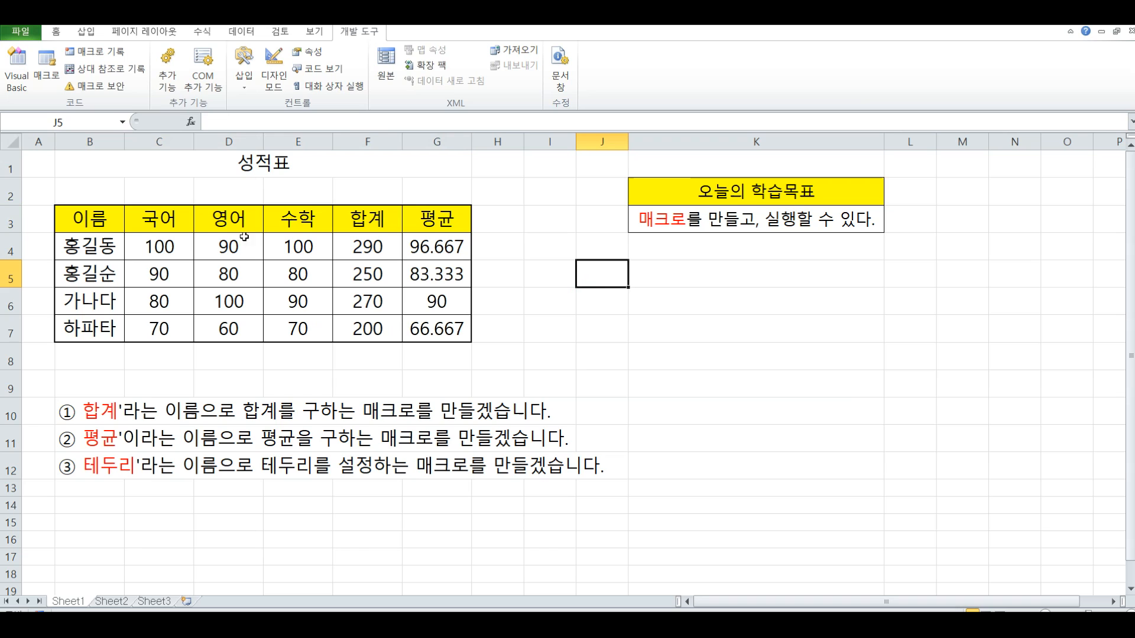
# Step: Clear the header row's fill with 채우기 없음 (no fill) and refill it by running the fill macro from K8
pyautogui.moveTo(88, 223); pyautogui.dragTo(421, 226)
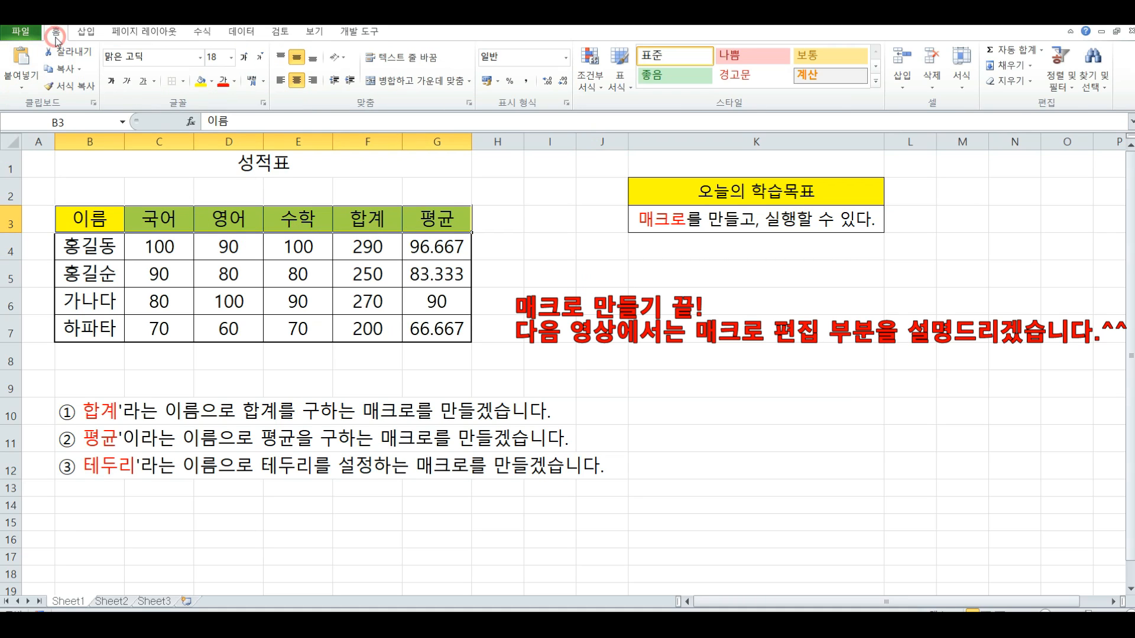
pyautogui.click(211, 81)
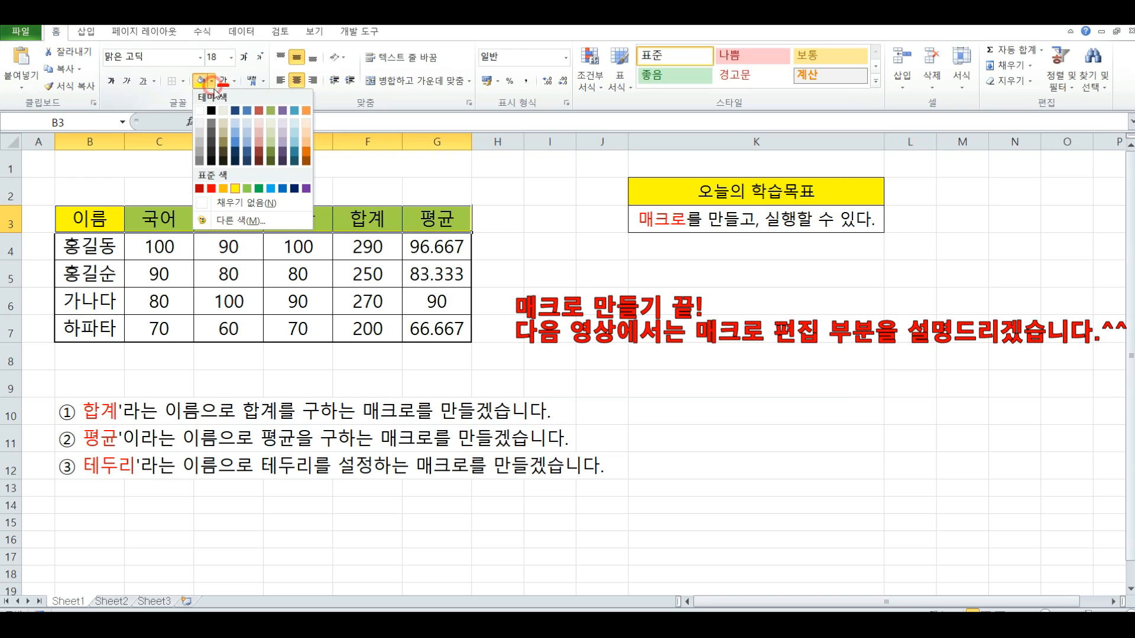
pyautogui.click(229, 204)
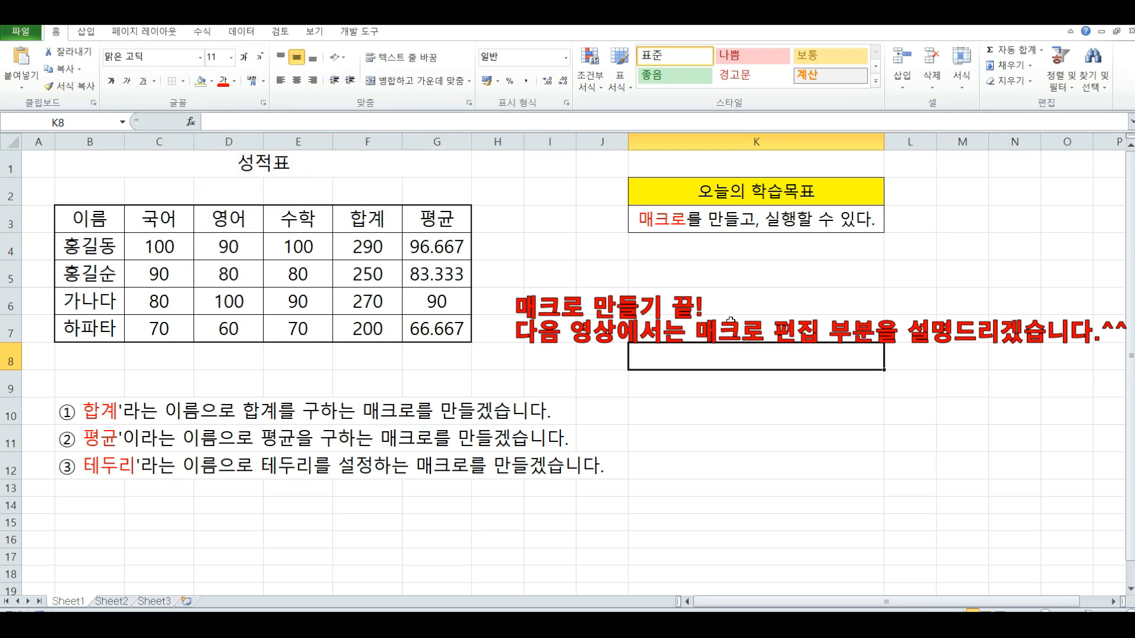
pyautogui.hotkey('ctrl', 'z')
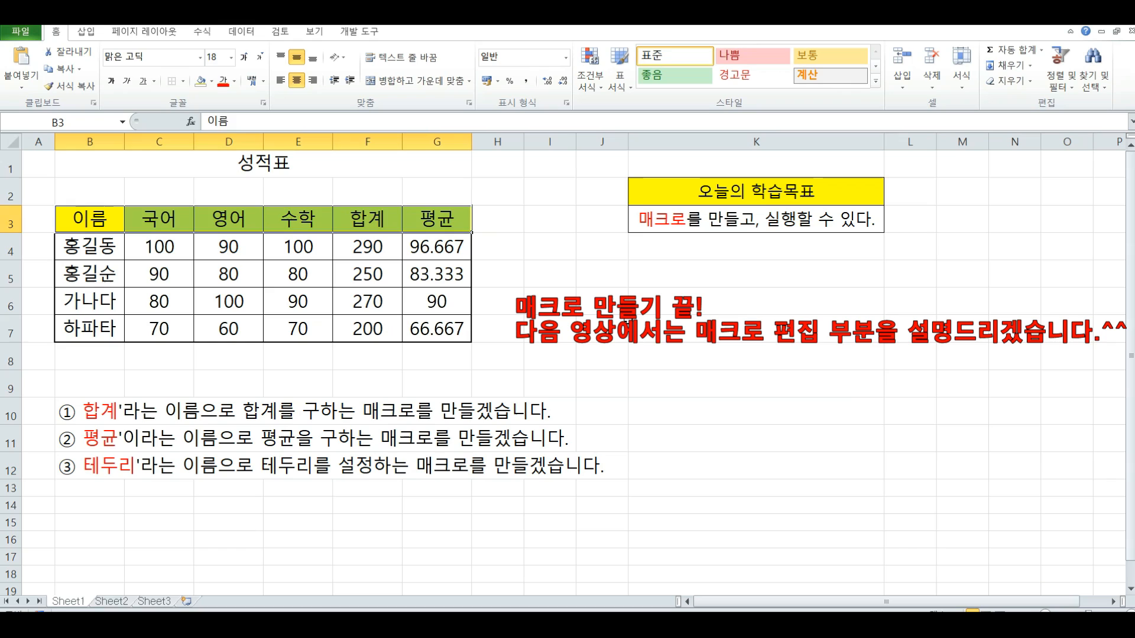
pyautogui.click(694, 352)
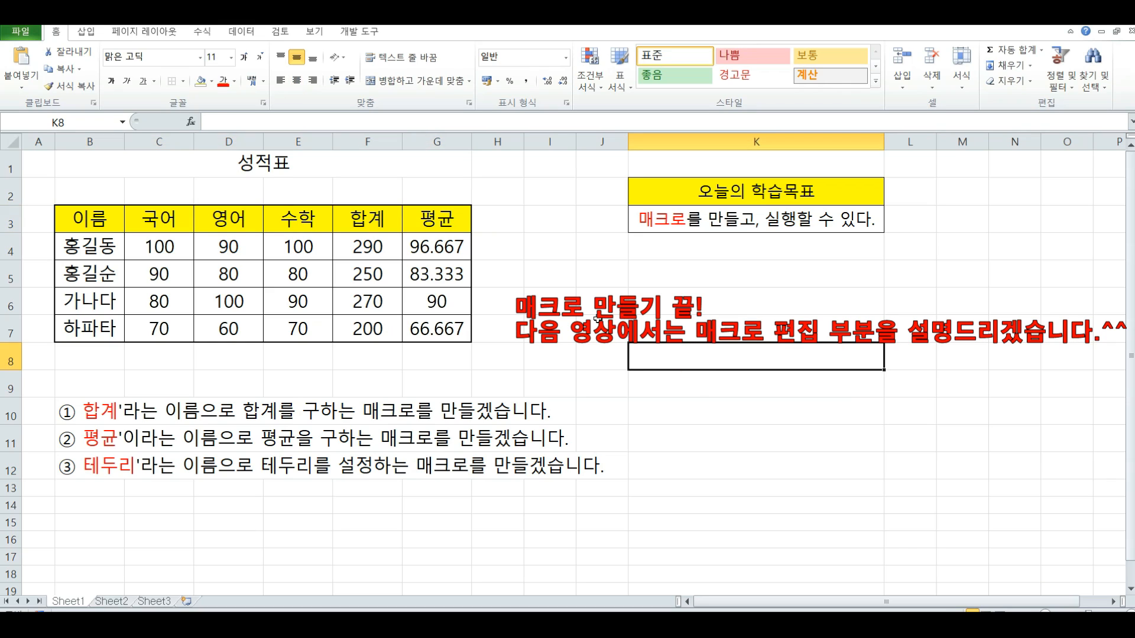